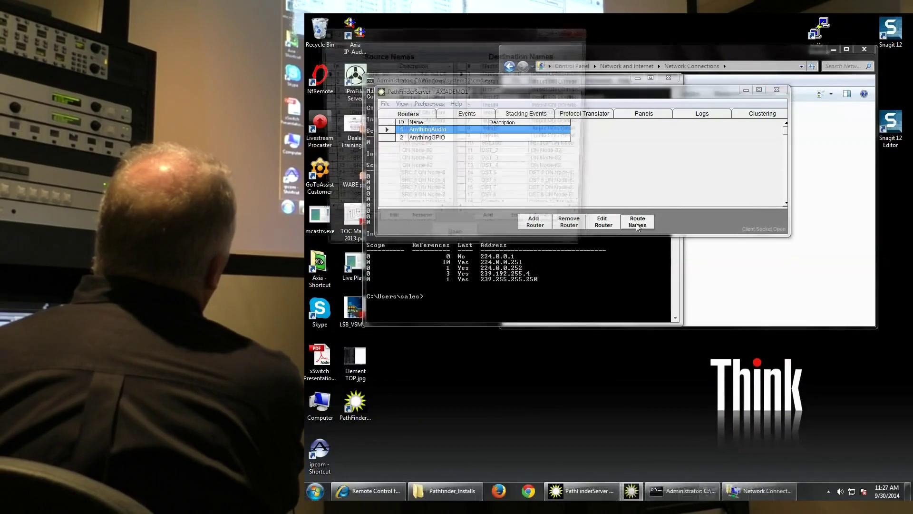
Enlarge the route names window and narrow the source Name and Description columns to expose the Hidden and SilenceLevel columns
left_click_drag(591, 253, 884, 459)
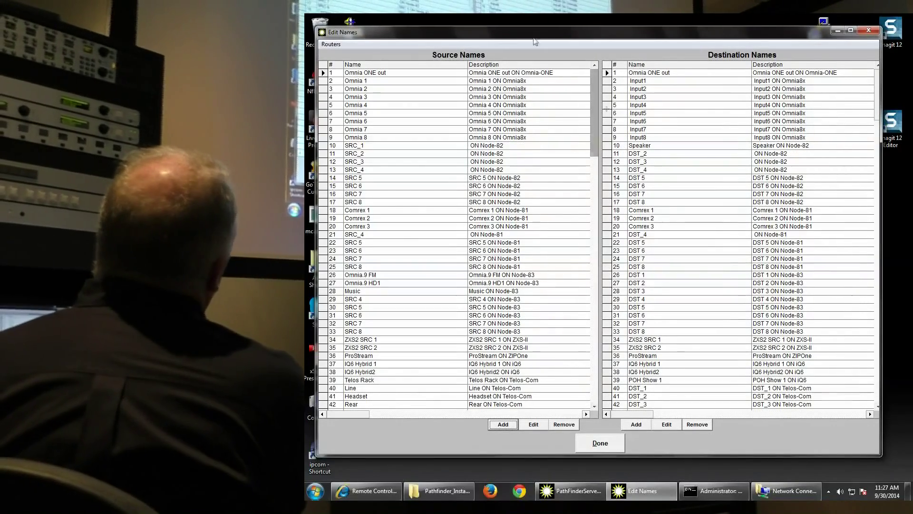
left_click_drag(469, 64, 405, 64)
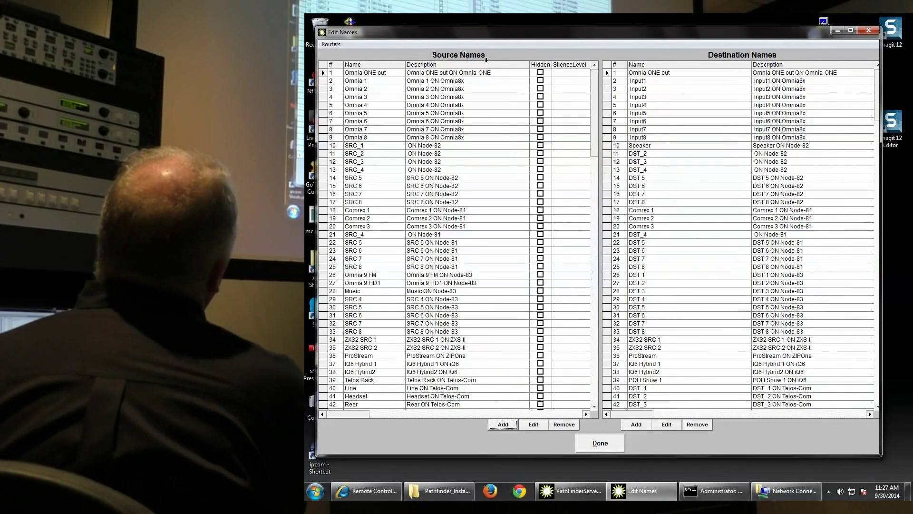
left_click_drag(520, 63, 502, 63)
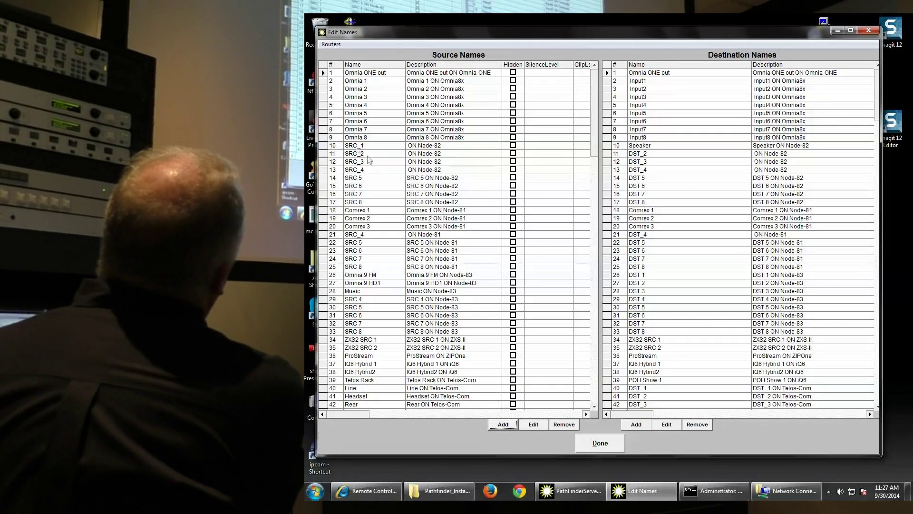
Rename source 10 (SRC_1 on Node-82) as Sat 1 and select source rows 10 through 17
double_click(364, 145)
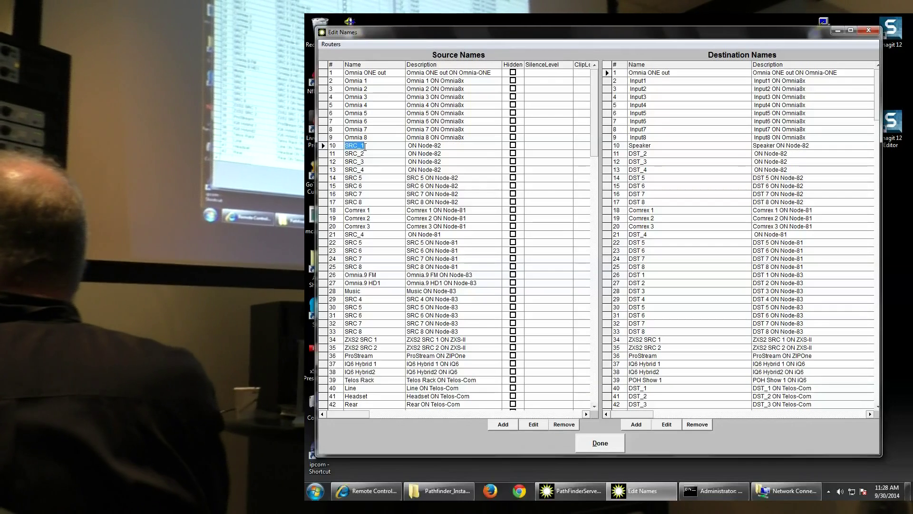
type("Sat 1")
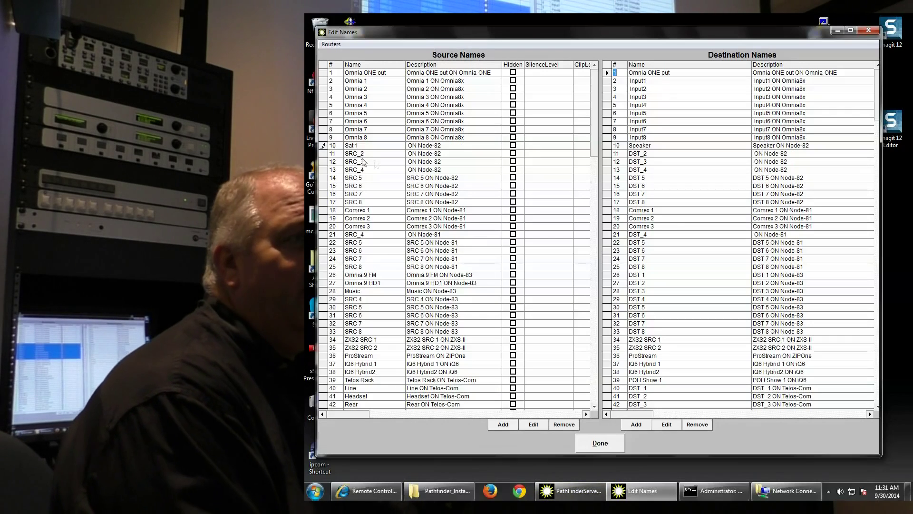
left_click(322, 146)
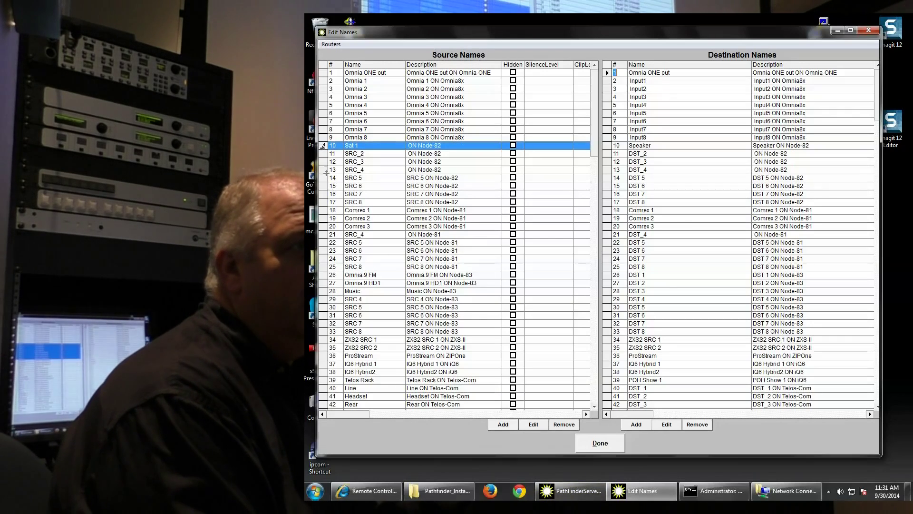
left_click(322, 202, "shift")
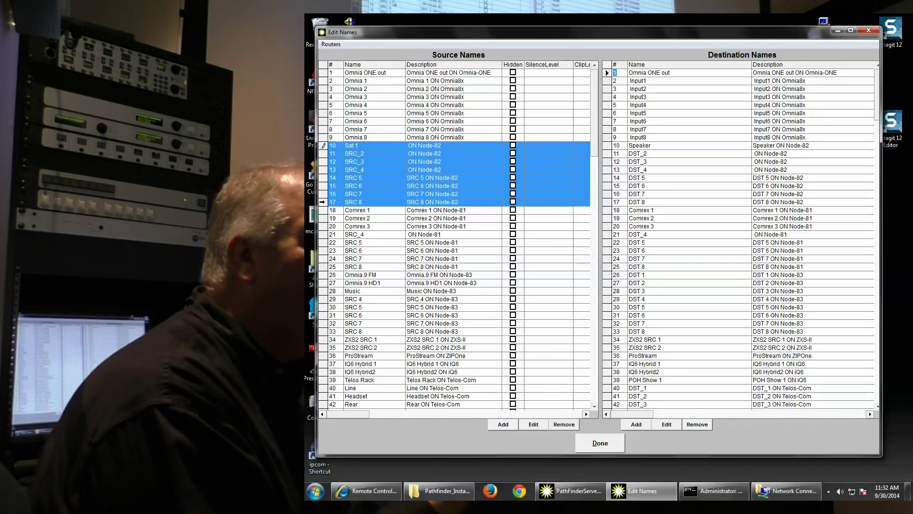
Mark the sources SRC 5, SRC 6, SRC 7 and SRC 8 on Node-82 as hidden
left_click(514, 154)
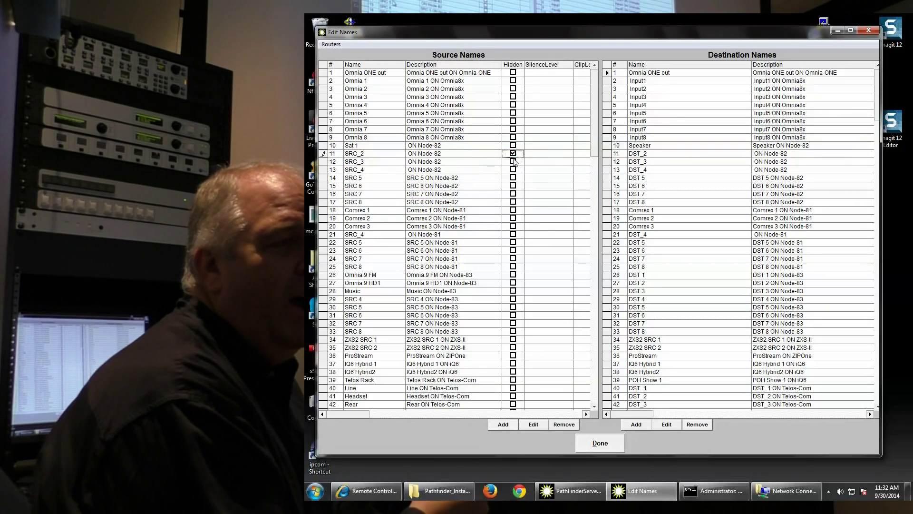
left_click(513, 154)
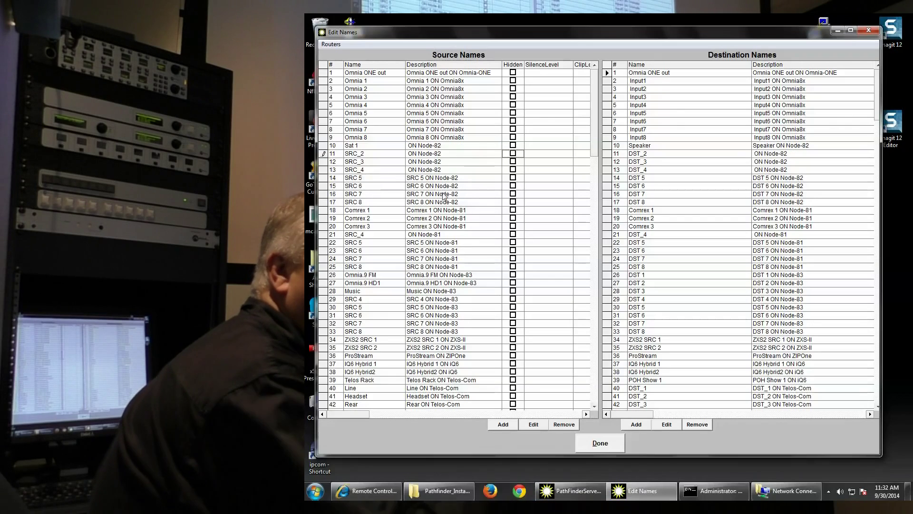
left_click(512, 186)
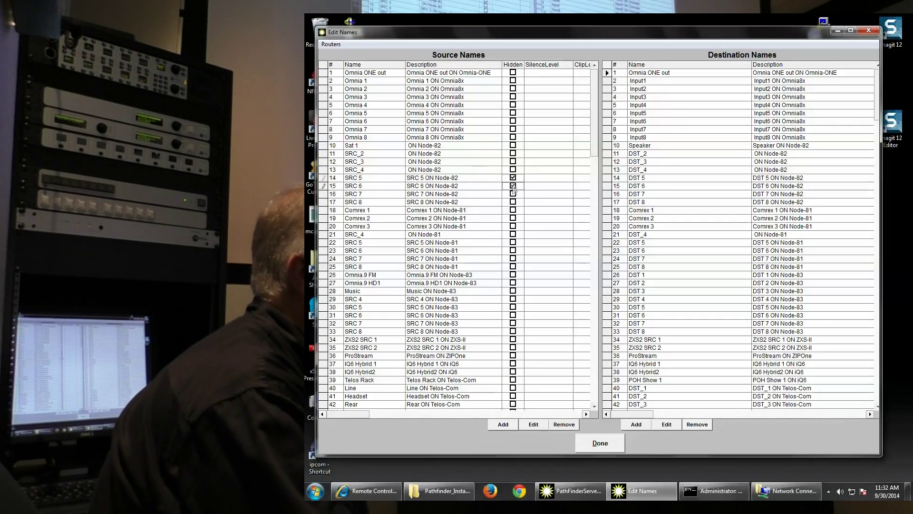
left_click(513, 194)
left_click(513, 201)
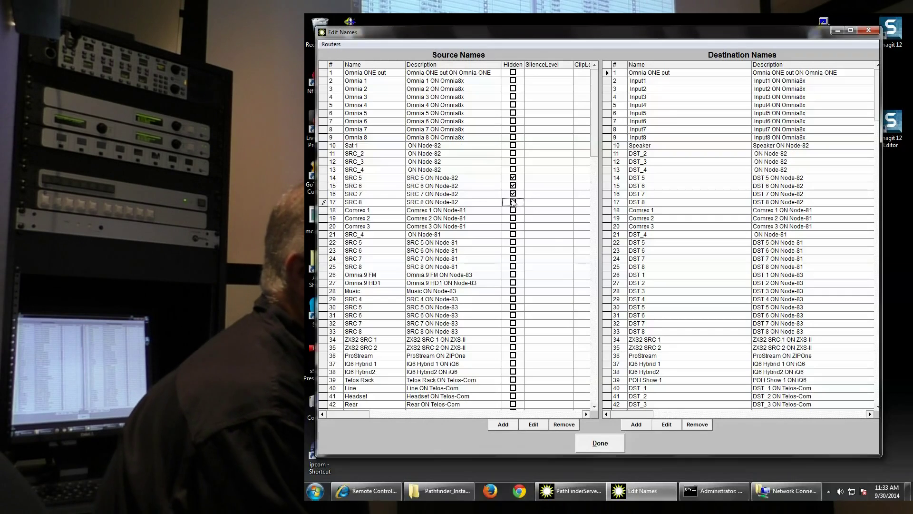
left_click(513, 202)
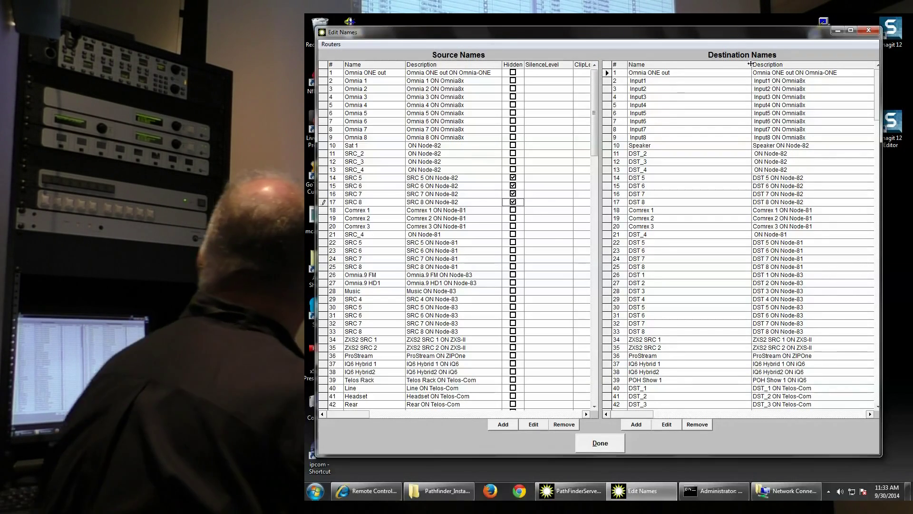
Narrow the destination Name and Description columns and finish editing the route names
left_click_drag(751, 64, 689, 65)
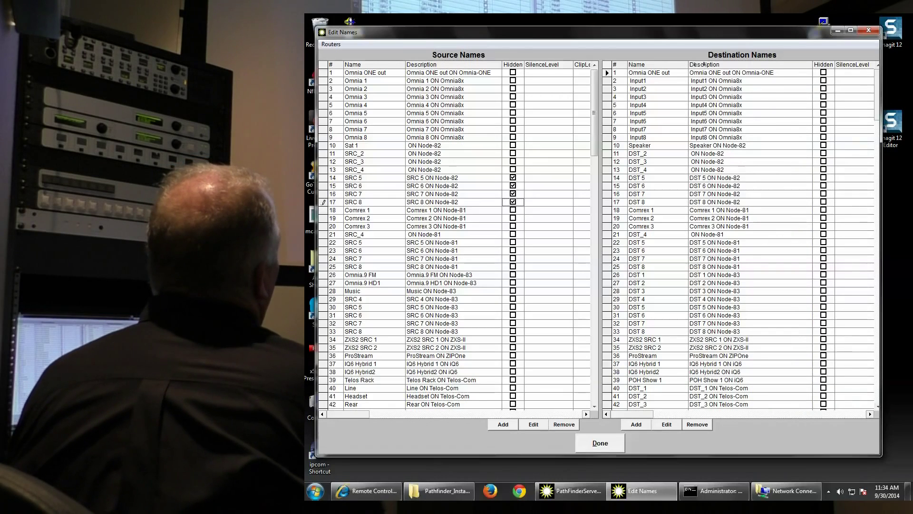
left_click_drag(814, 64, 782, 65)
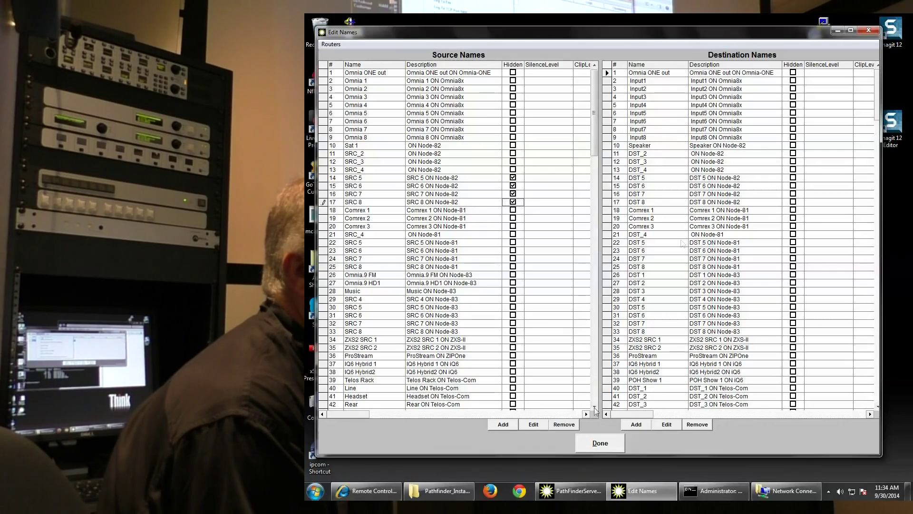
left_click(596, 444)
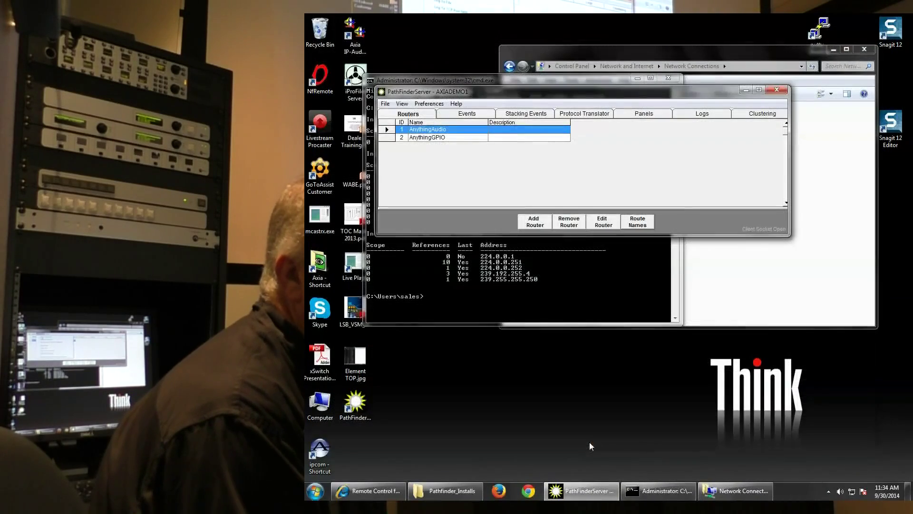
Inspect the global silence threshold and clipping threshold settings, cancelling out of each one
left_click(423, 105)
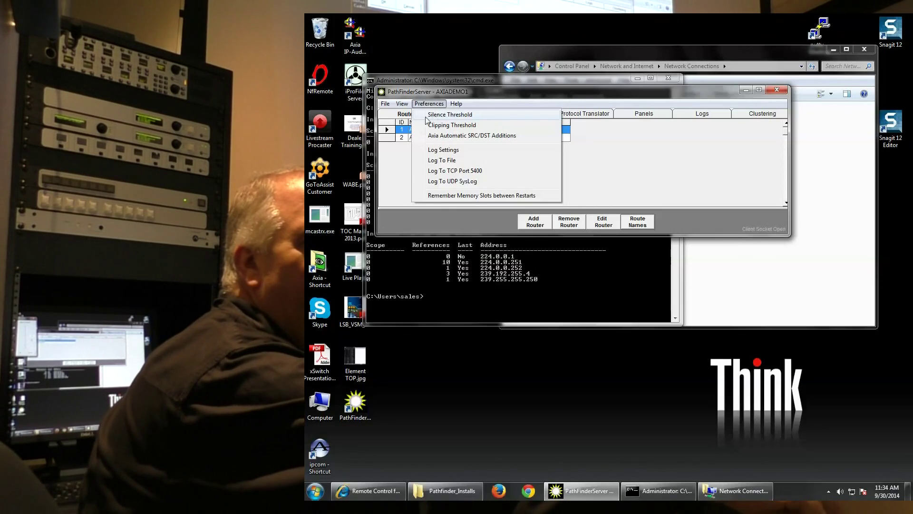
left_click(420, 119)
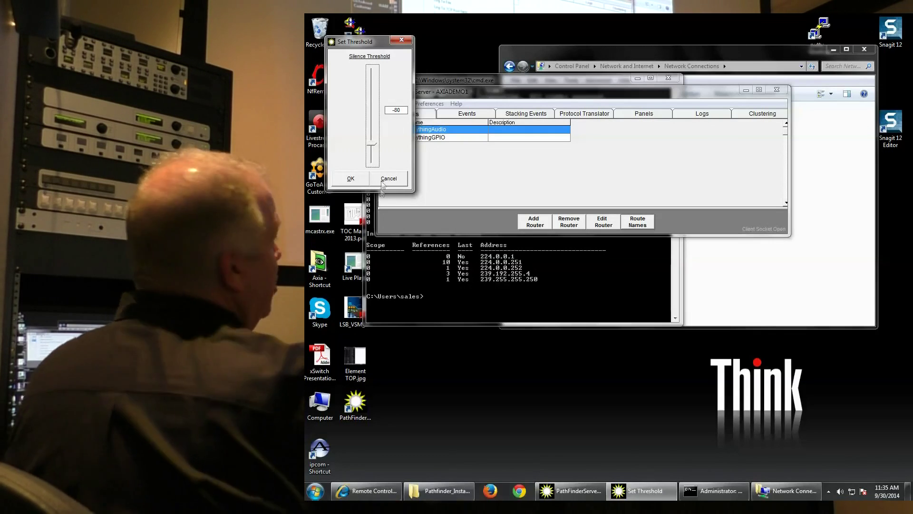
left_click(403, 183)
left_click(429, 104)
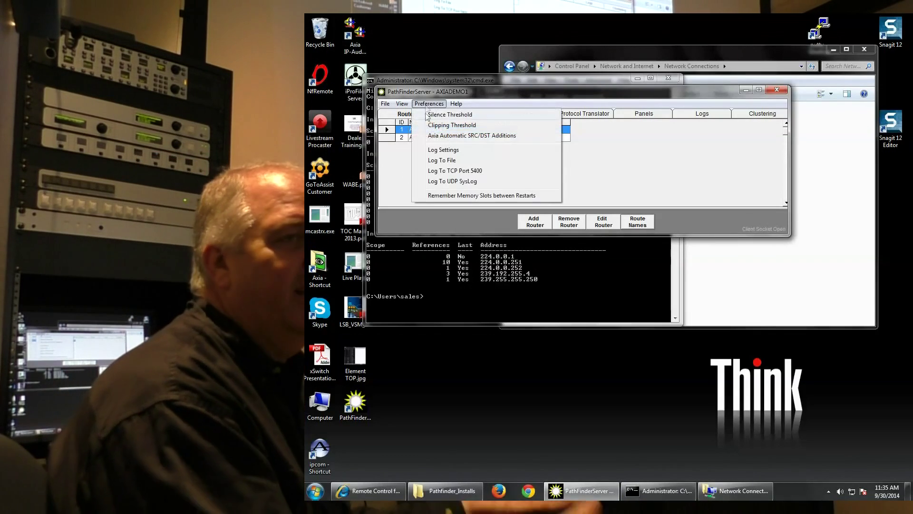
left_click(429, 125)
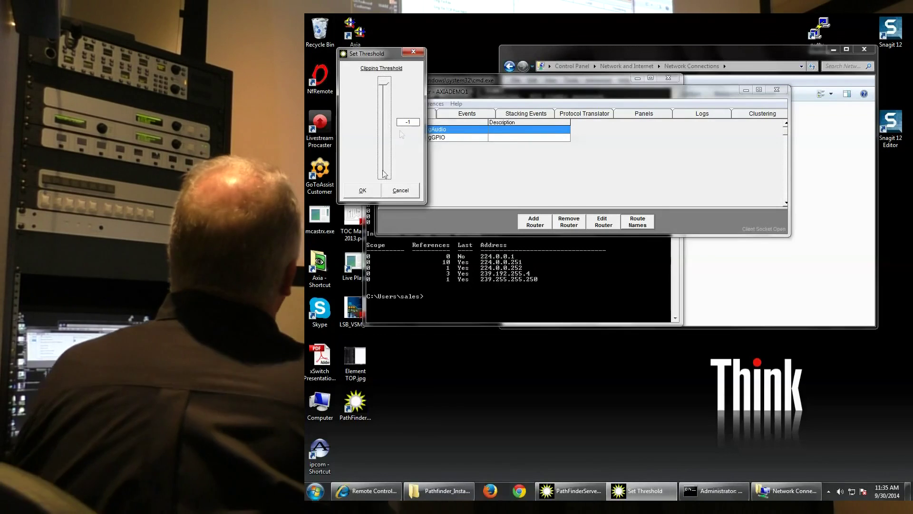
left_click(401, 191)
left_click(430, 104)
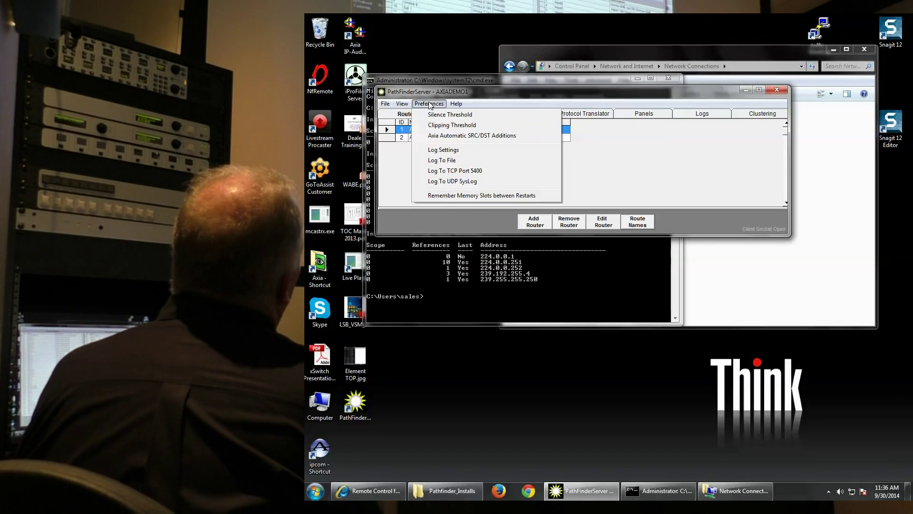
mouse_move(402, 104)
left_click(405, 191)
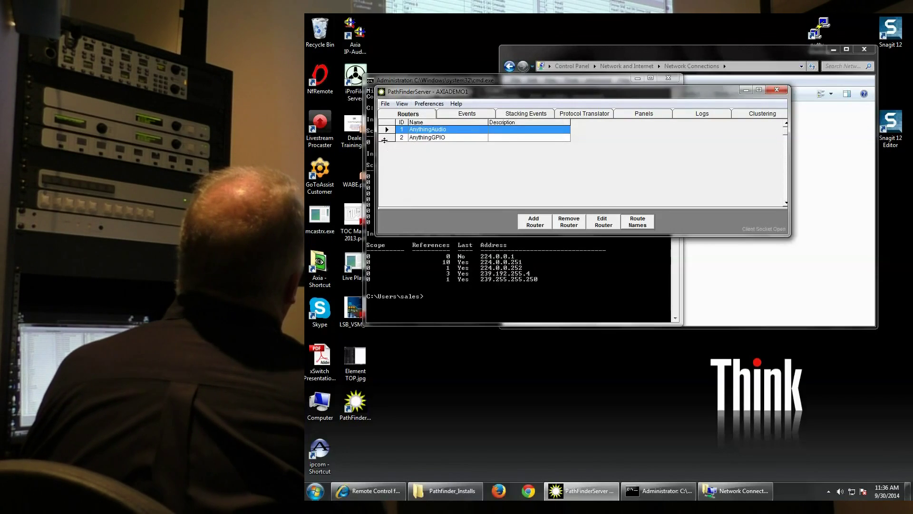
Reopen the AnythingAudio route names in an enlarged window and narrow the source columns to expose SilenceLevel and ClipLevel
left_click(625, 226)
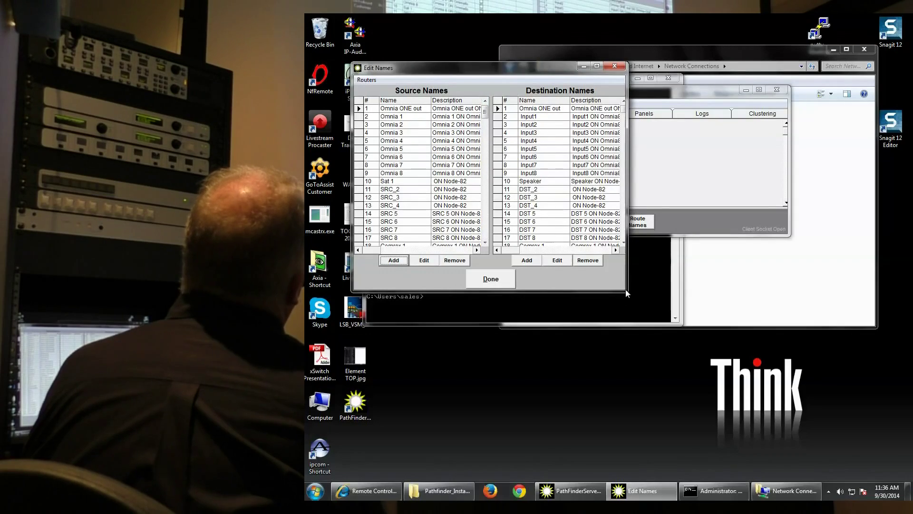
left_click_drag(626, 293, 859, 464)
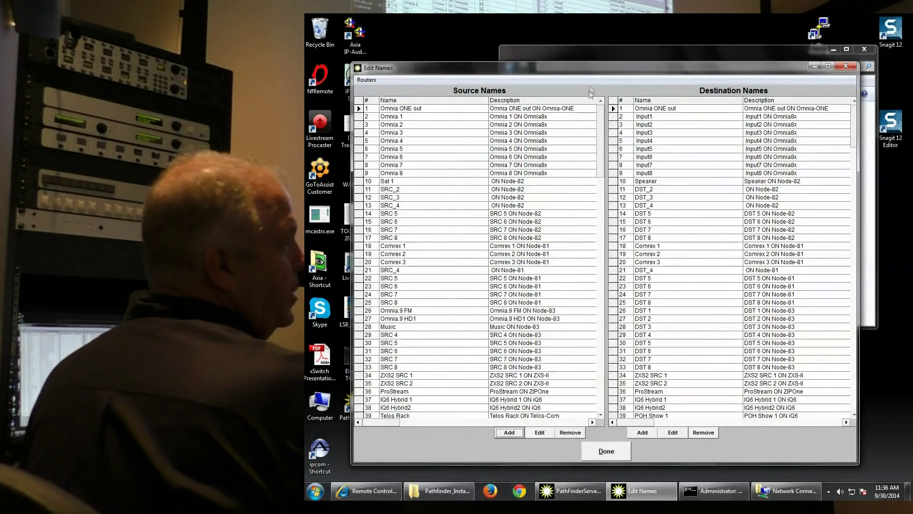
left_click_drag(489, 100, 425, 99)
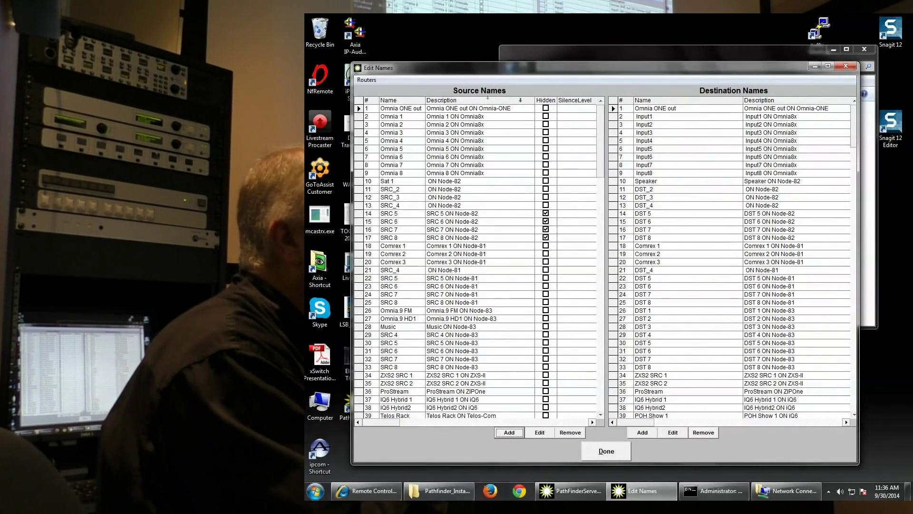
left_click_drag(535, 100, 496, 99)
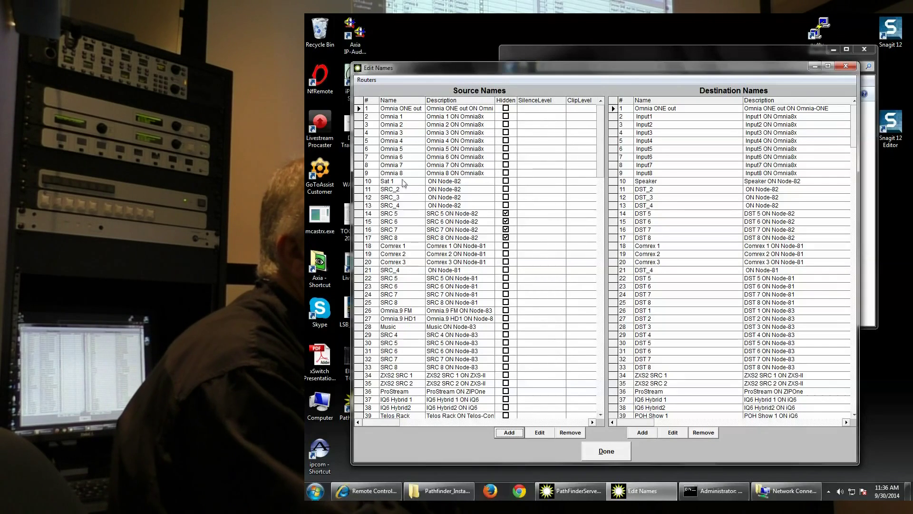
Set the silence level of source Sat 1 to -65 and finish editing the route names
left_click(556, 181)
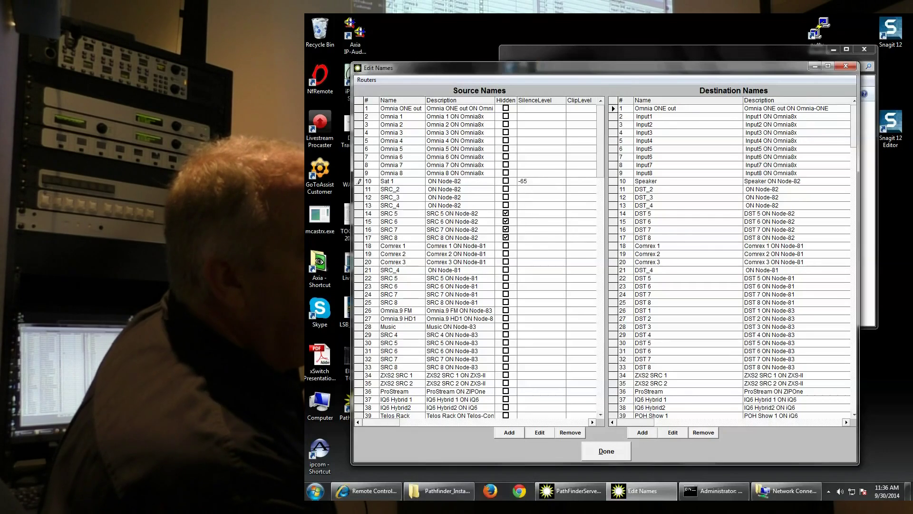
key("Tab")
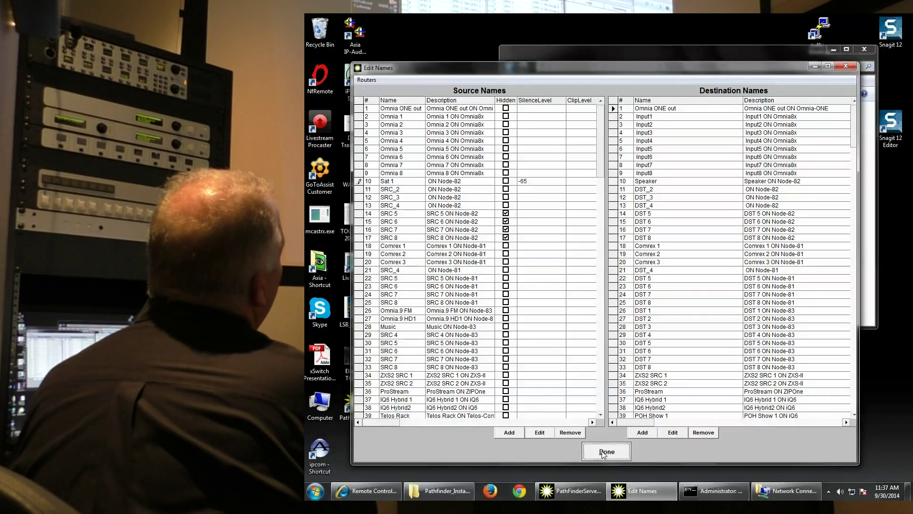
left_click(603, 452)
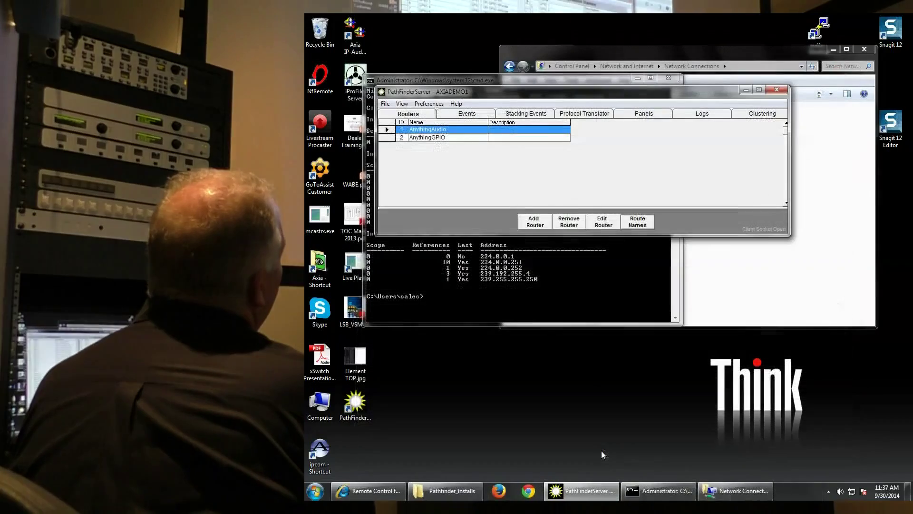
Examine the AnythingGPIO route names in an enlarged window with the source Name column narrowed to expose the Hidden column, and close them
left_click(637, 221)
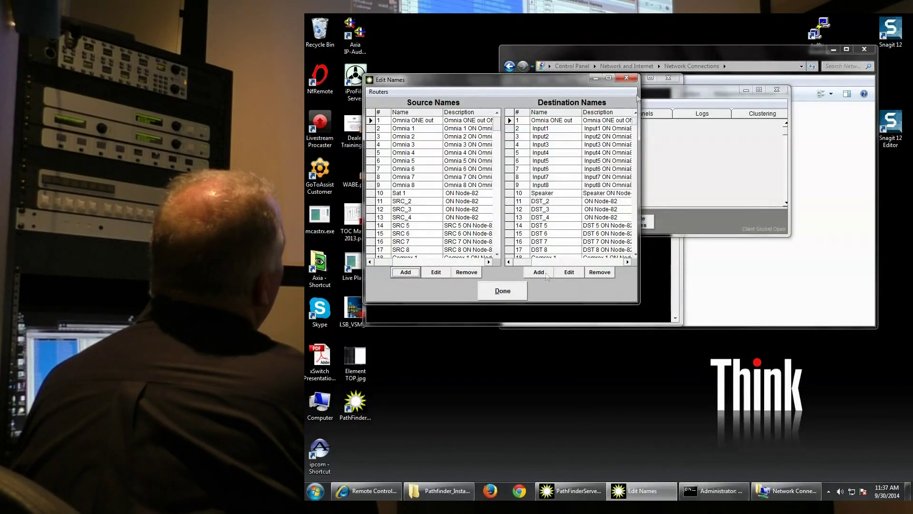
left_click(627, 78)
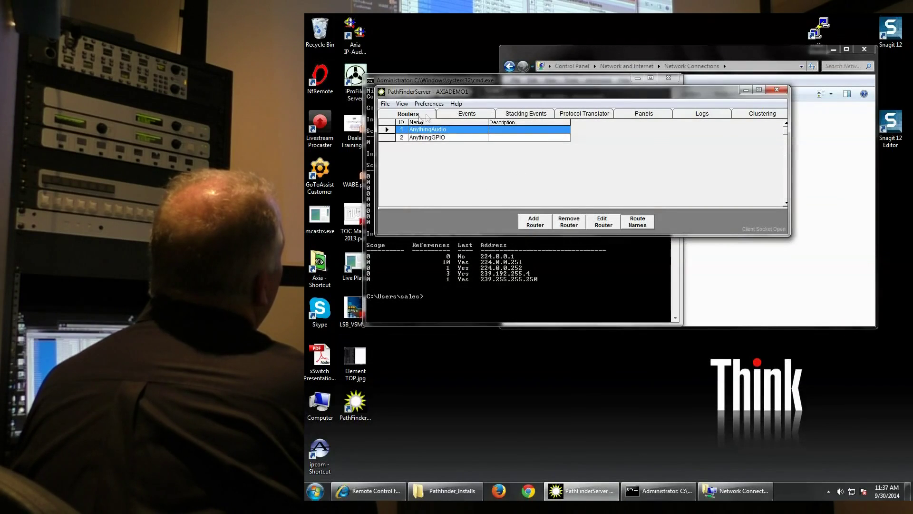
left_click(386, 138)
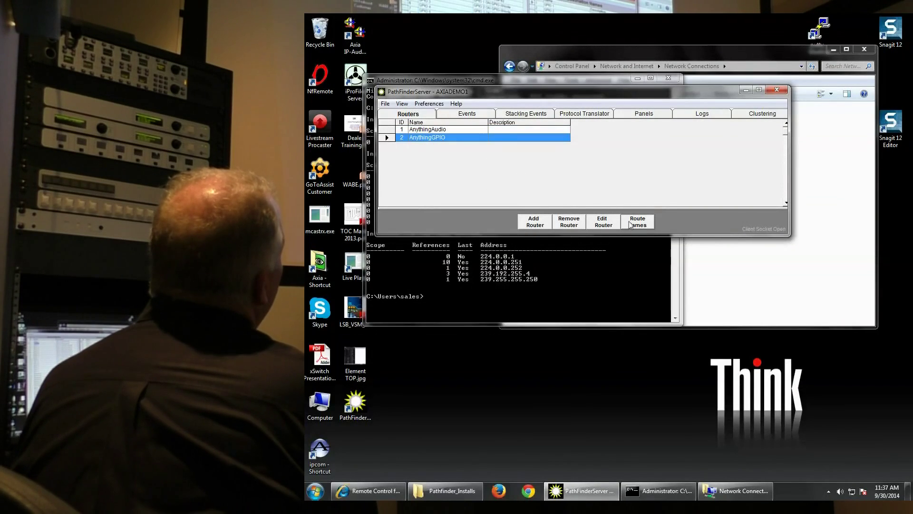
left_click(631, 224)
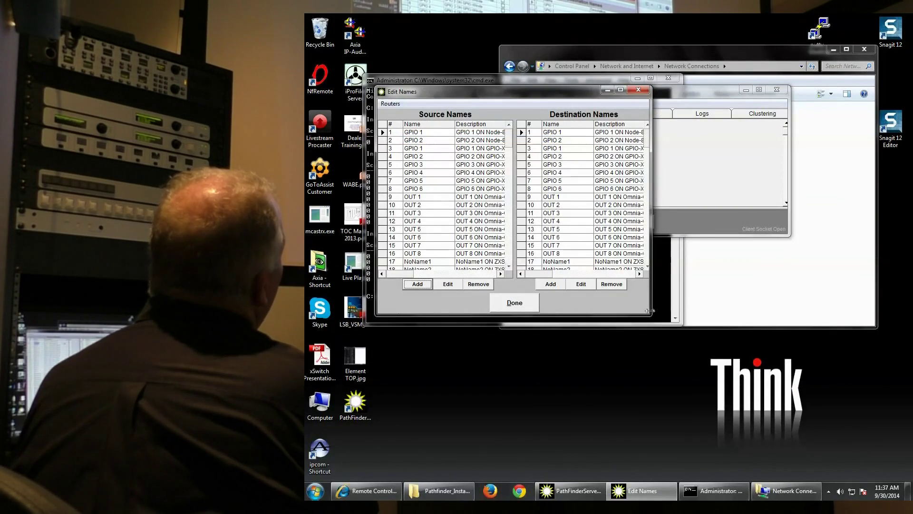
left_click_drag(650, 311, 798, 461)
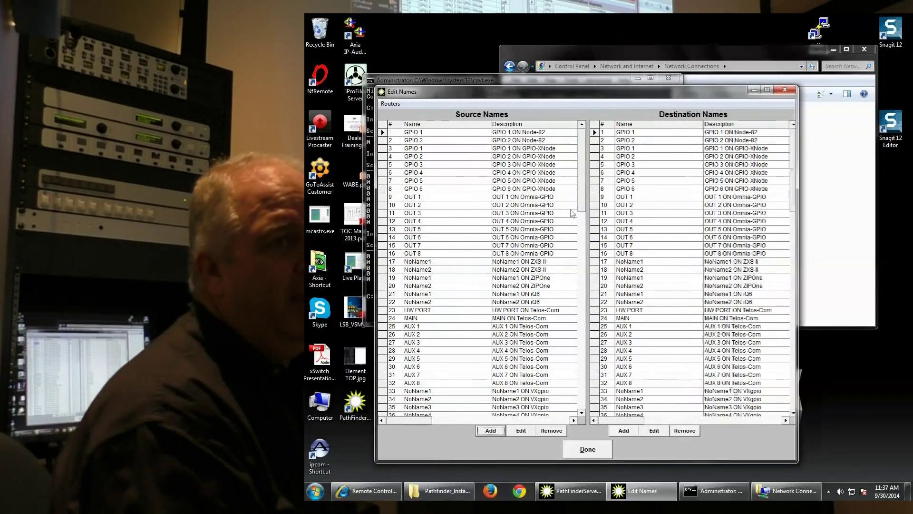
left_click_drag(495, 125, 460, 127)
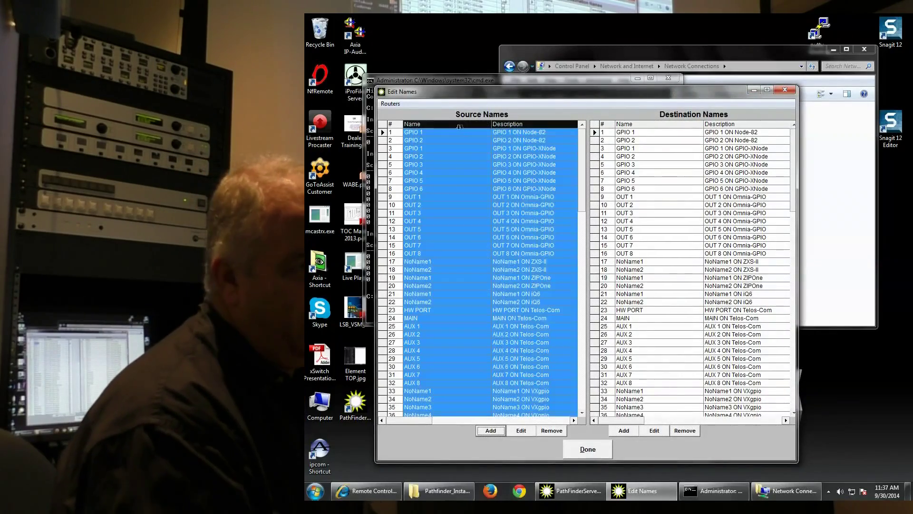
left_click(461, 124)
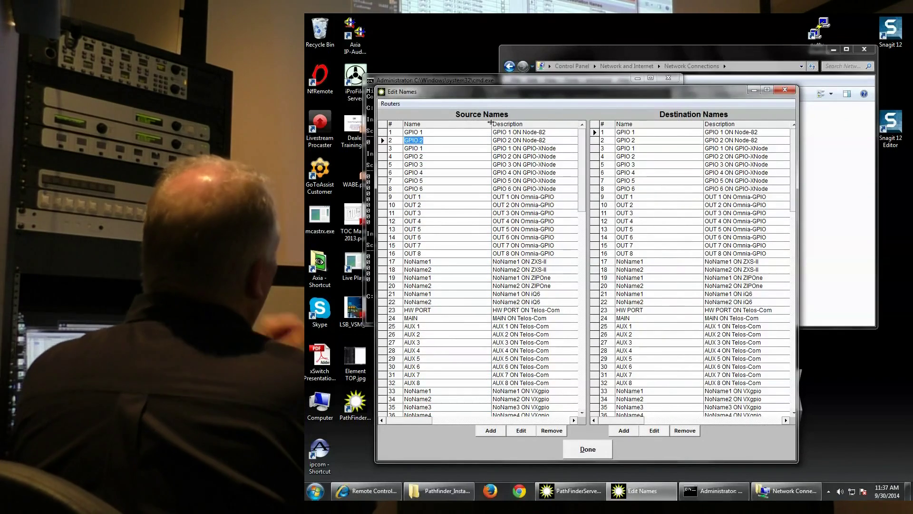
left_click_drag(491, 123, 446, 122)
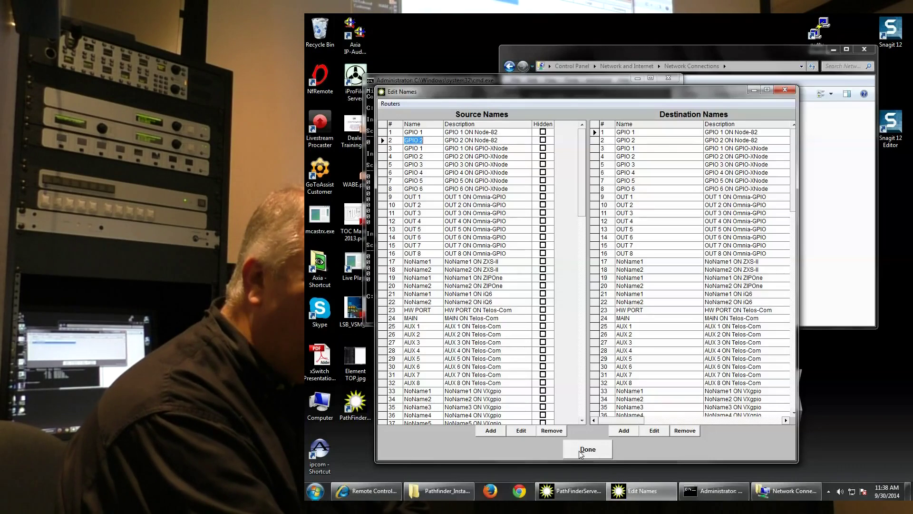
left_click(785, 89)
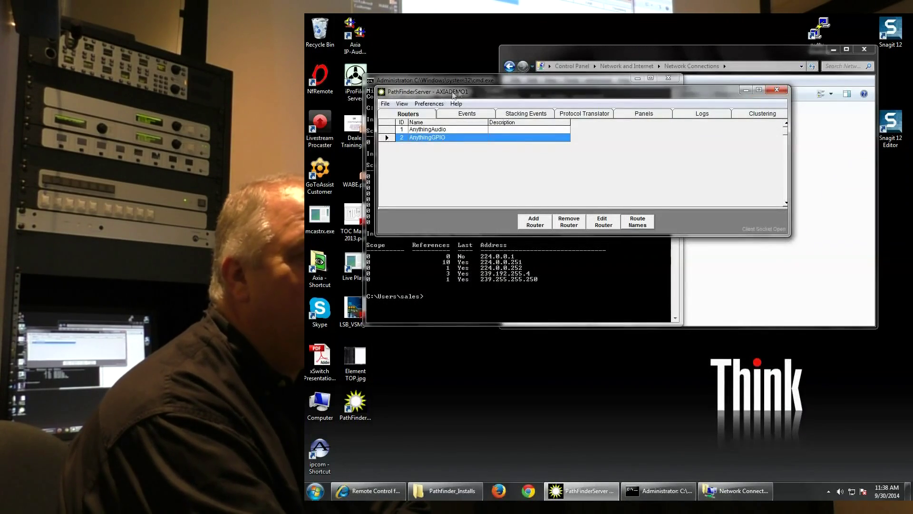
Reopen the AnythingGPIO route names, enlarge the window, narrow the source Name column to check the Hidden options, and close the window
left_click(429, 103)
left_click(435, 136)
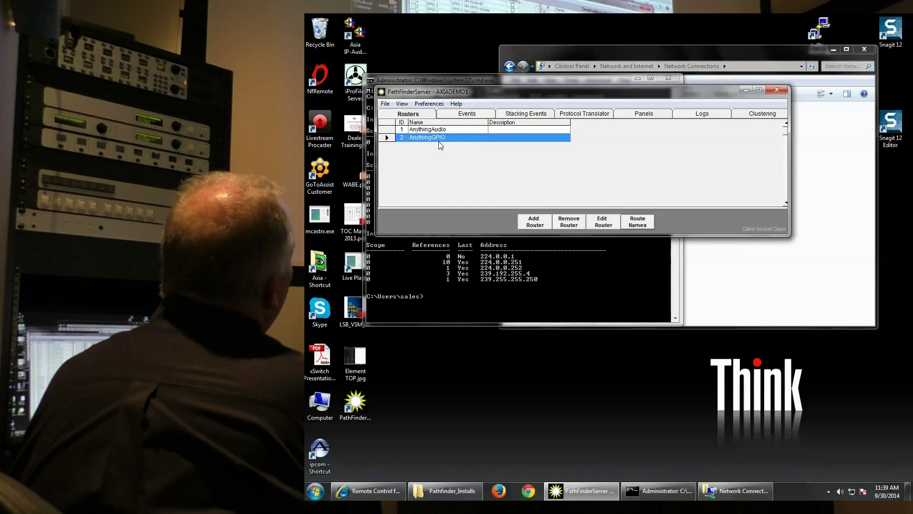
left_click(638, 221)
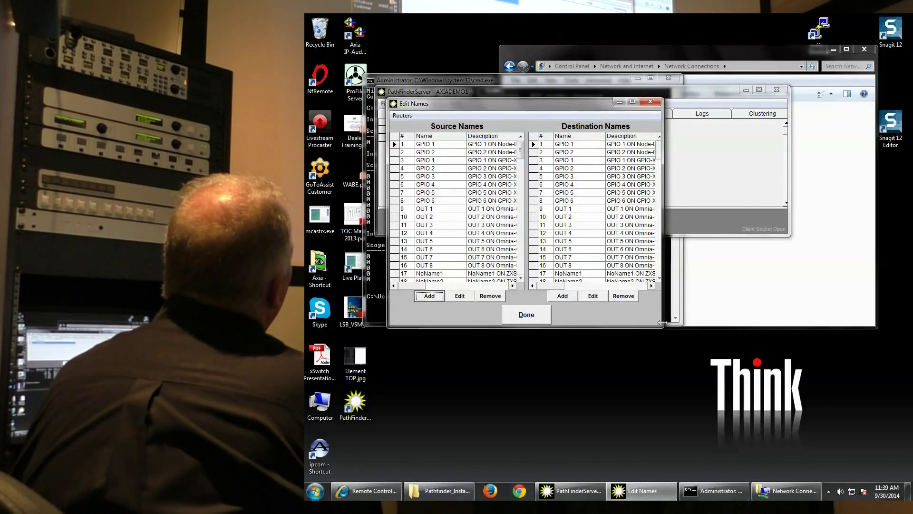
left_click_drag(662, 328, 830, 471)
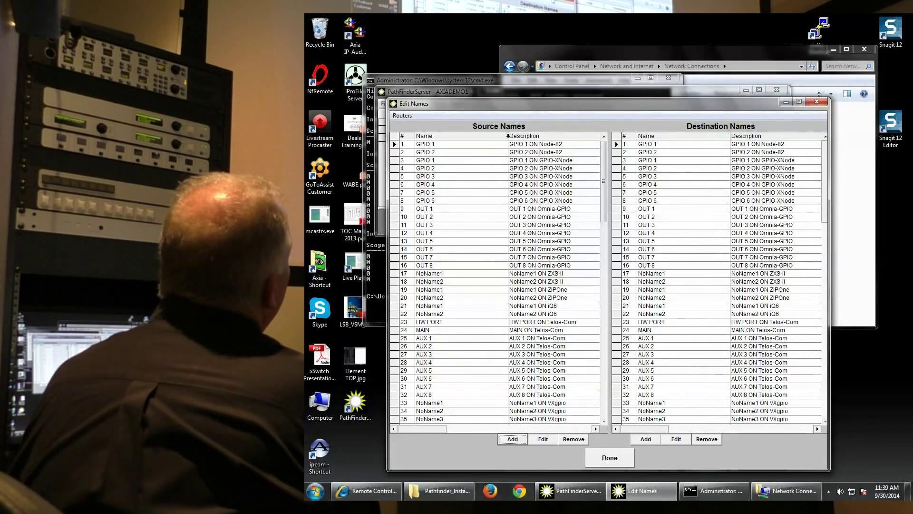
left_click_drag(508, 136, 455, 136)
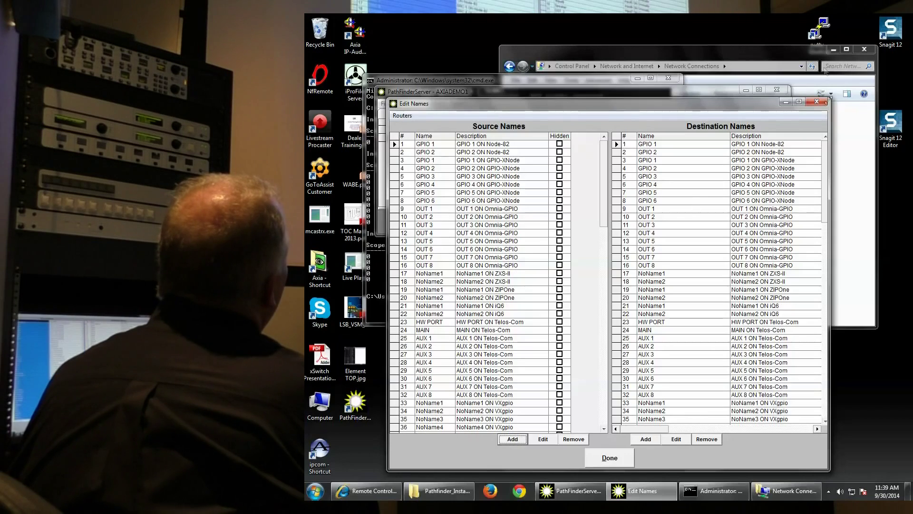
left_click(817, 101)
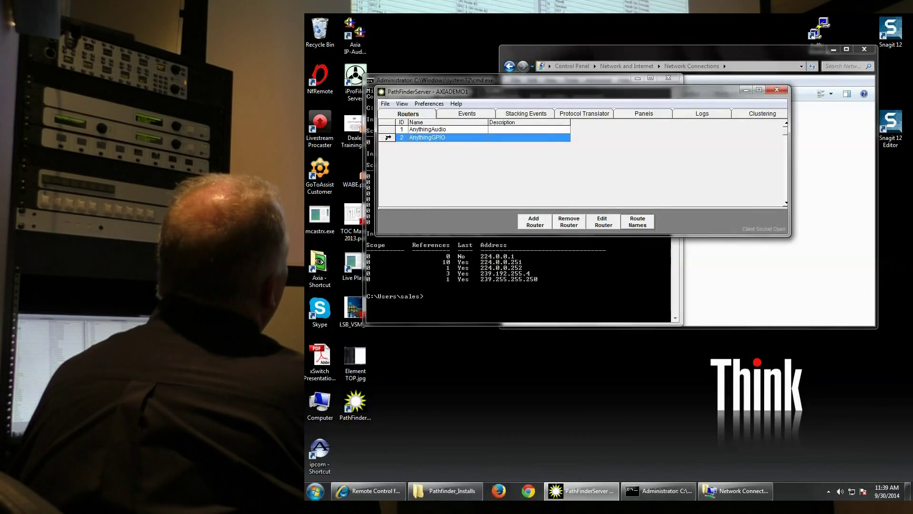
Review the AnythingAudio route names in a maximized window, narrowing the source Name column to expose Hidden and SilenceLevel, and close them
left_click(385, 129)
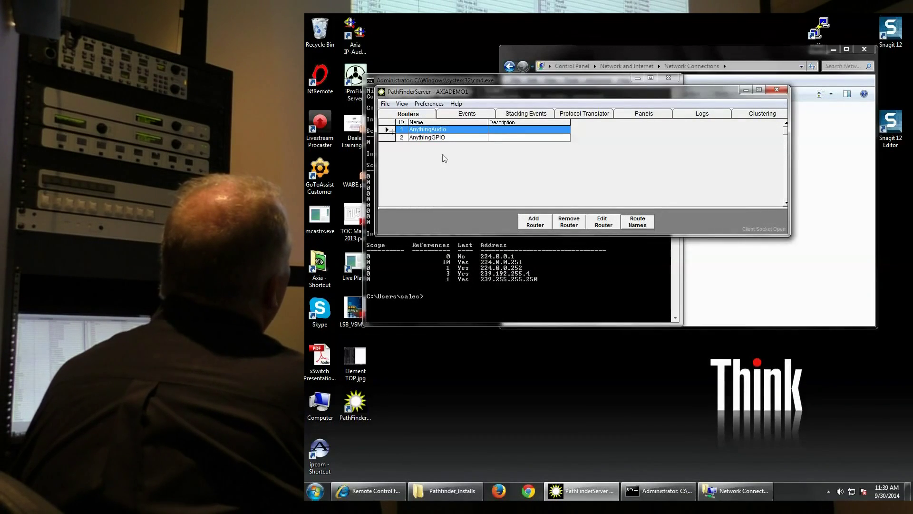
left_click(631, 223)
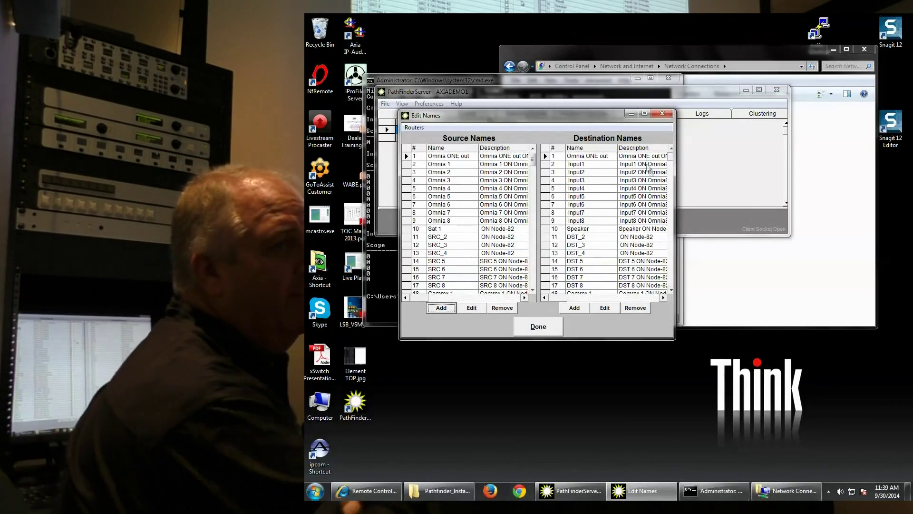
left_click(644, 113)
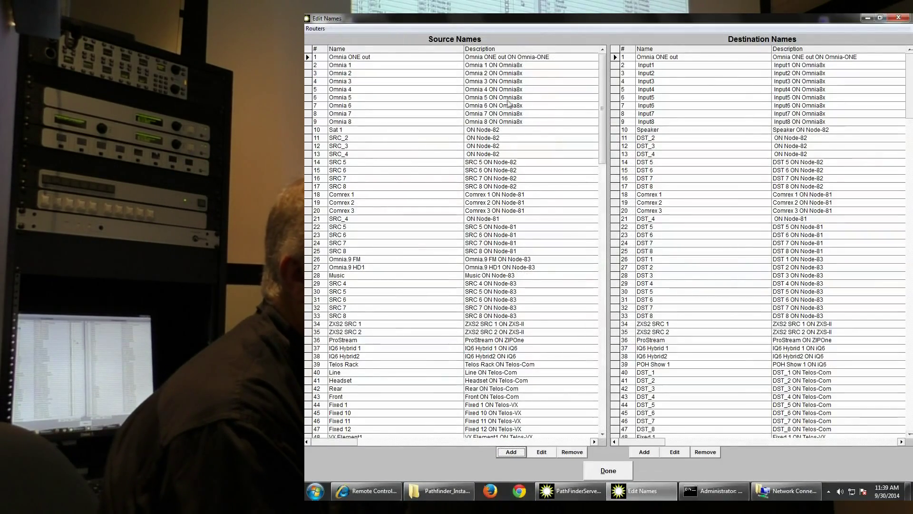
left_click_drag(465, 48, 415, 49)
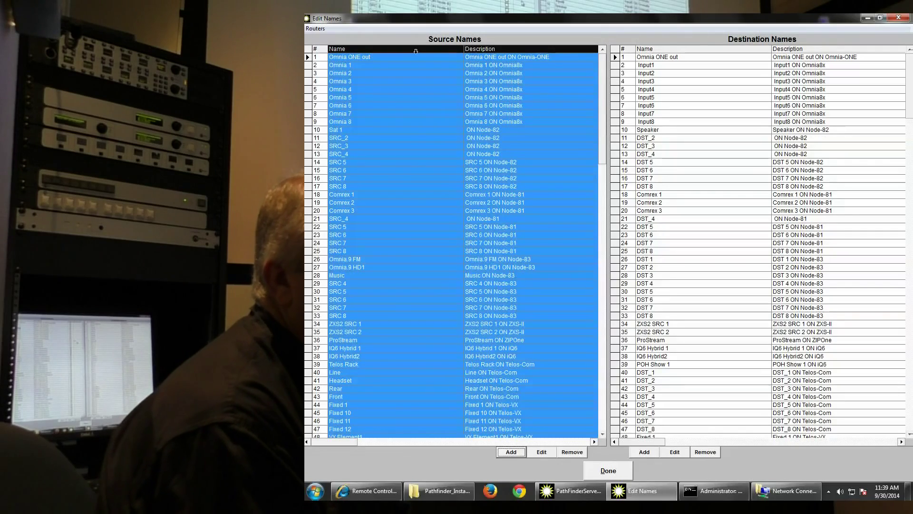
left_click(418, 50)
left_click(419, 82)
left_click(419, 81)
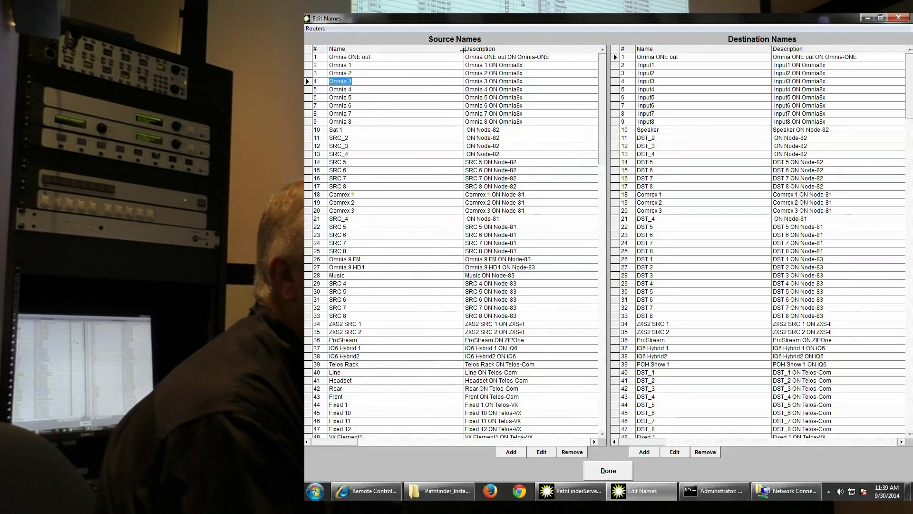
left_click_drag(463, 50, 403, 50)
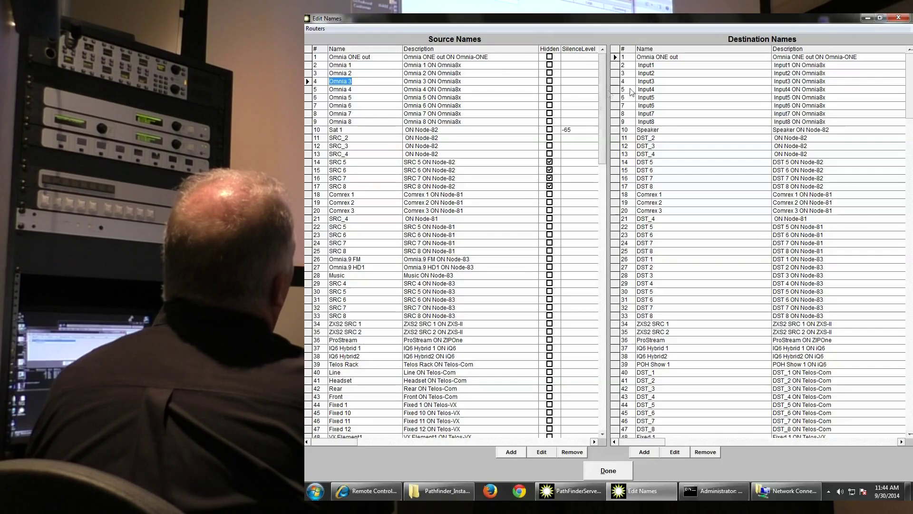
left_click(898, 19)
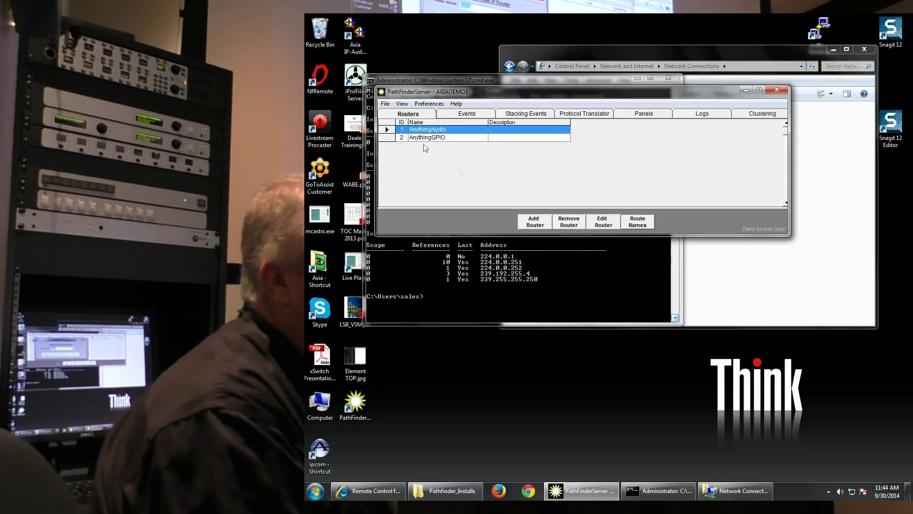
Start adding a router and choose Virtual as its router model
left_click(536, 223)
left_click(559, 161)
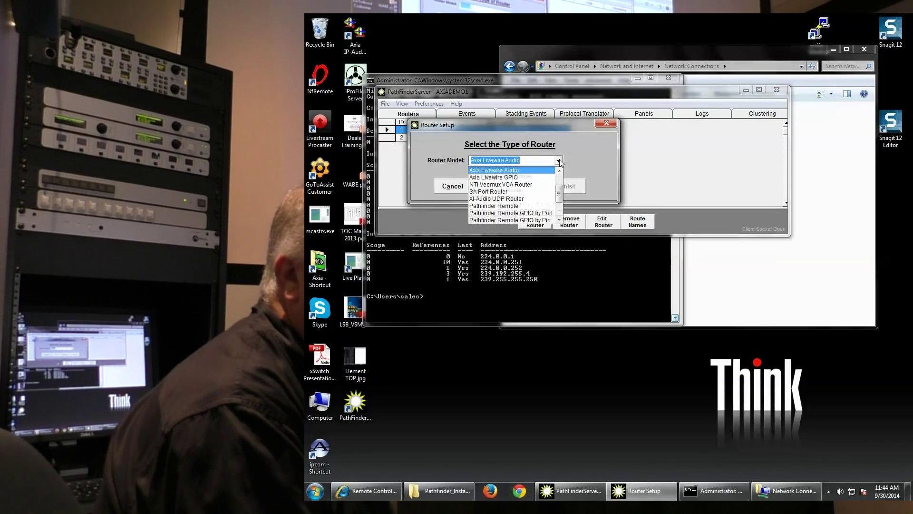
left_click_drag(561, 199, 561, 211)
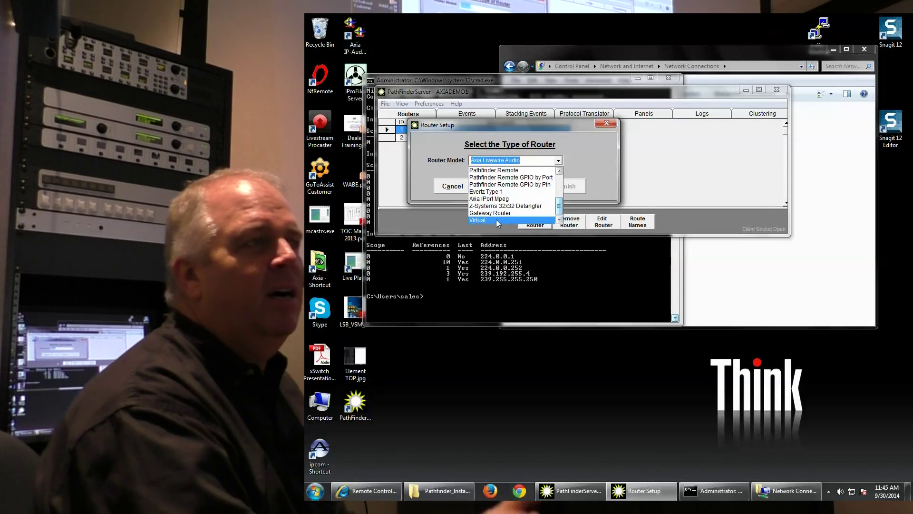
left_click(496, 218)
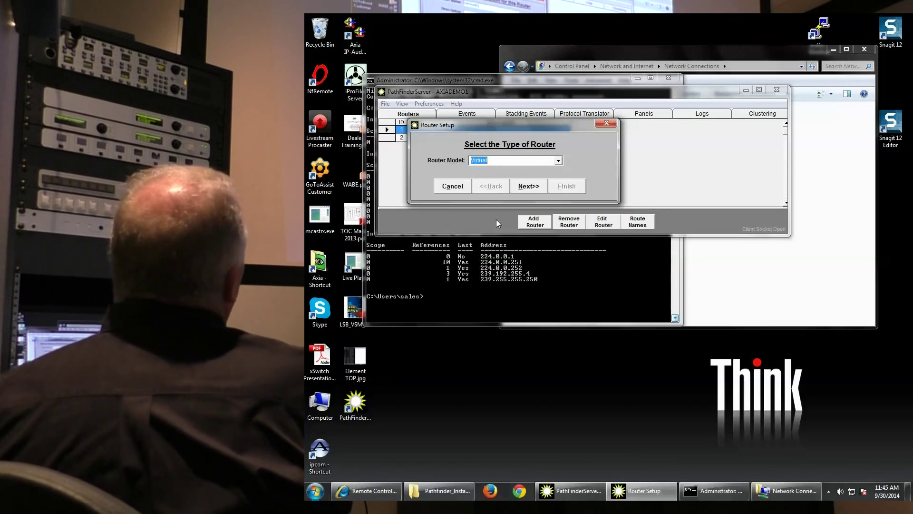
left_click(534, 190)
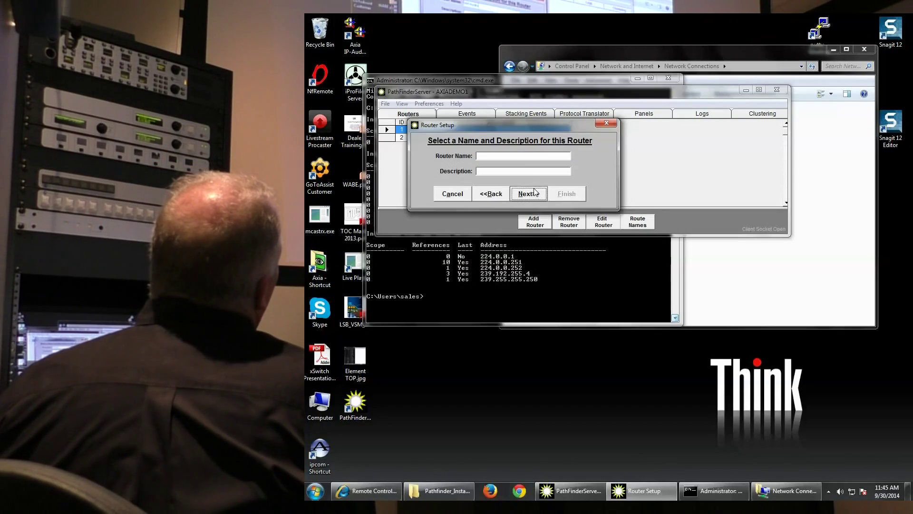
Name the virtual router Virt Audio, leave its description empty, and complete the router setup
left_click(512, 152)
type("Vi")
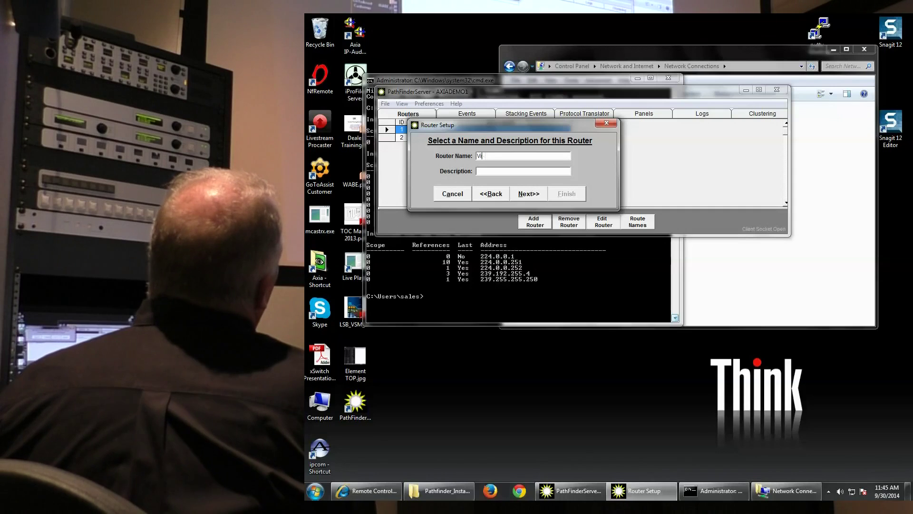
type("sirt")
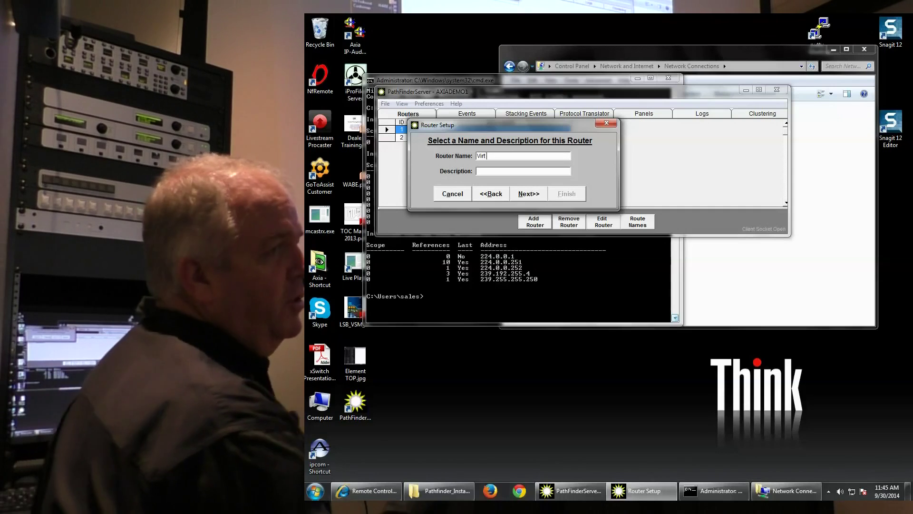
type(" Audio")
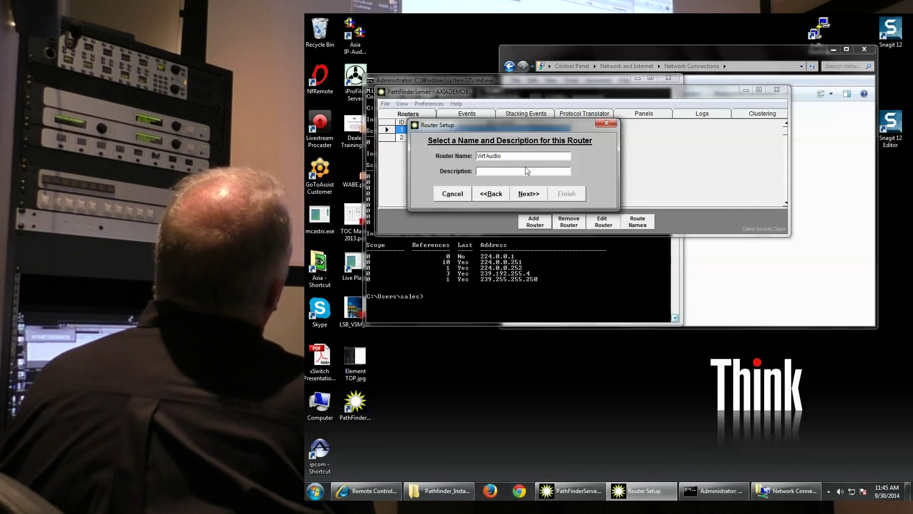
left_click(523, 192)
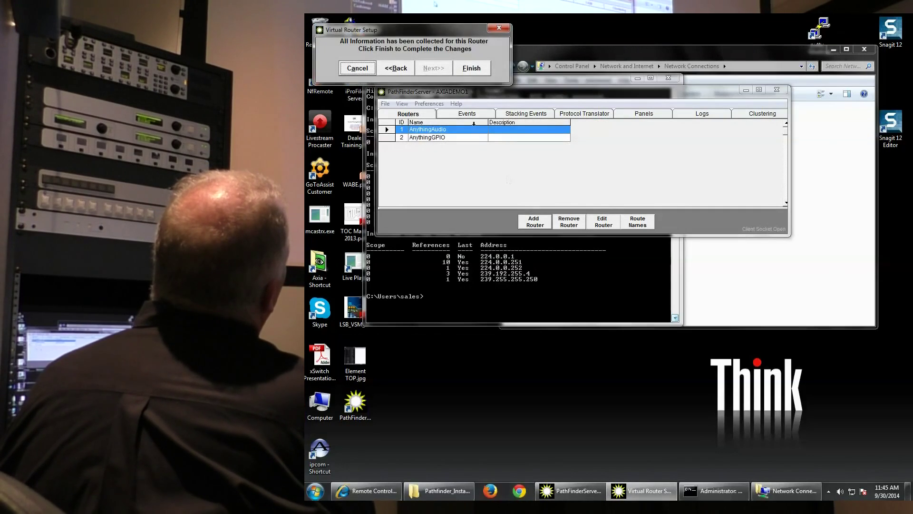
left_click_drag(429, 29, 487, 76)
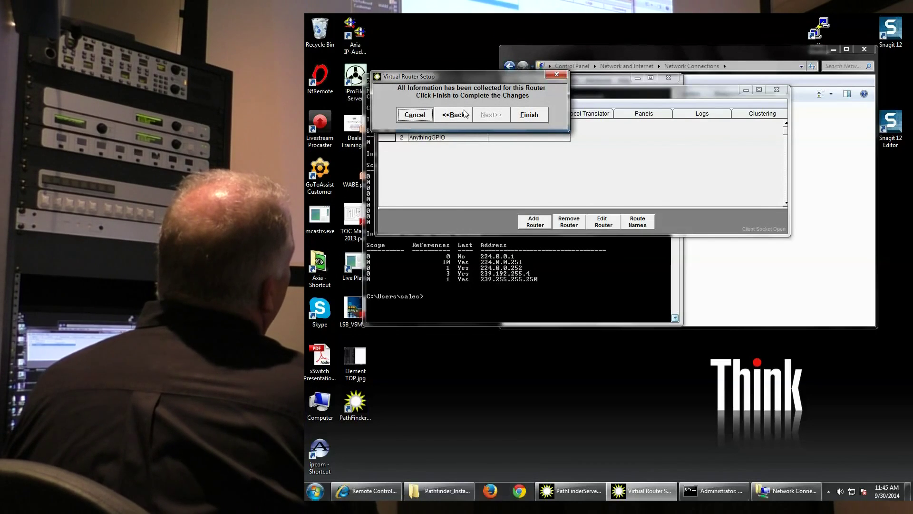
left_click(529, 115)
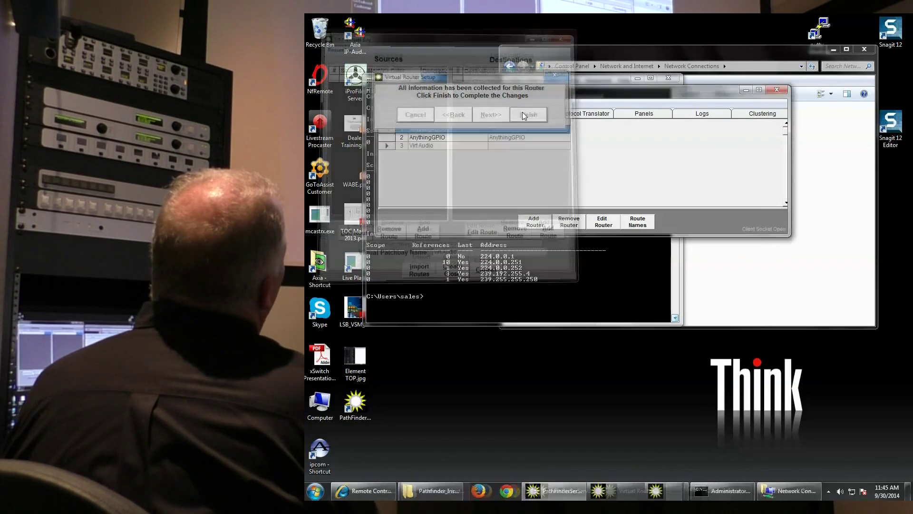
Open the route names of the Virt Audio router and enlarge the route editing window
left_click(386, 145)
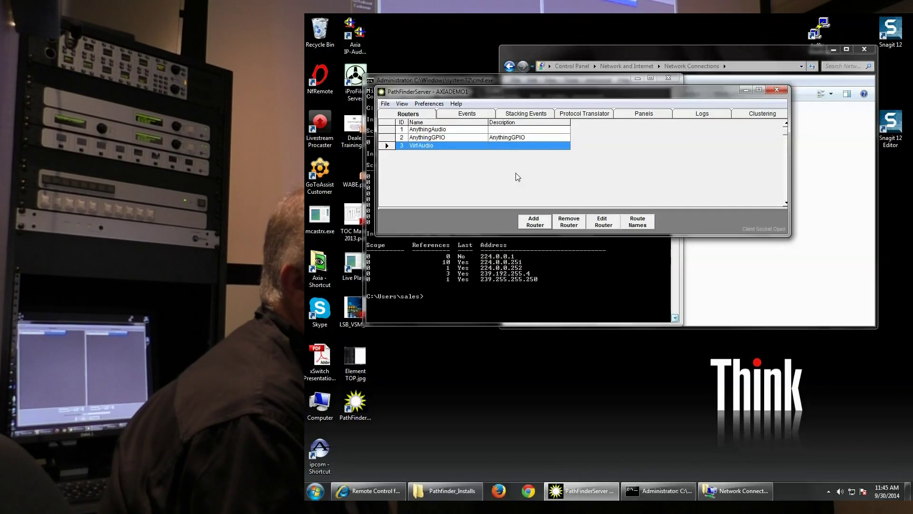
left_click(638, 222)
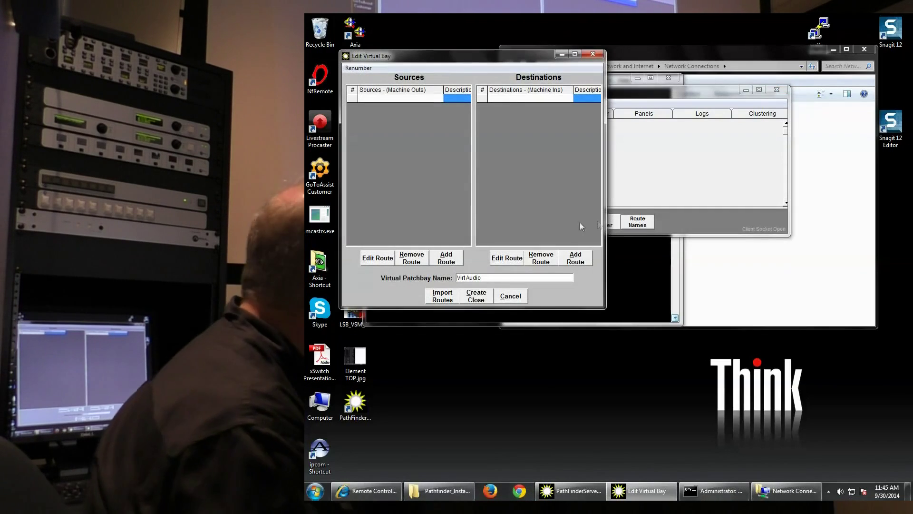
left_click_drag(605, 308, 883, 460)
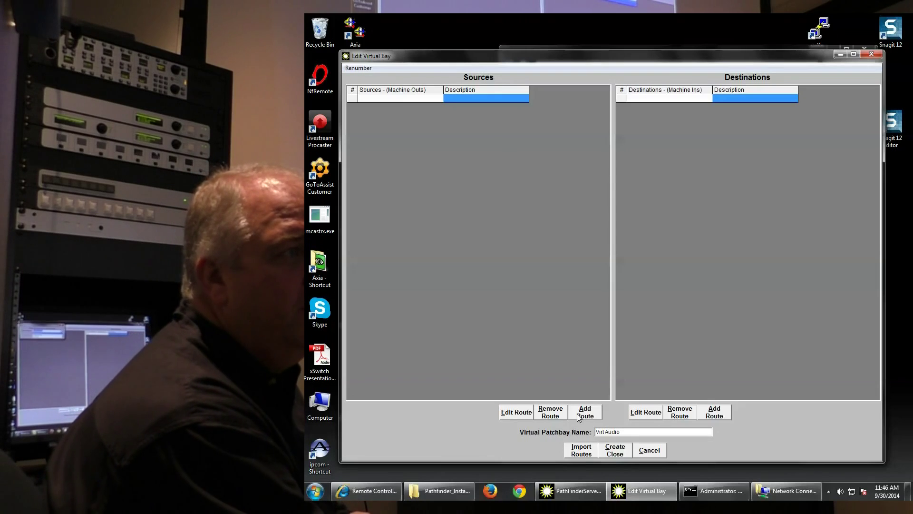
Start importing routes into the virtual router with AnythingAudio as the router to import from
left_click(577, 454)
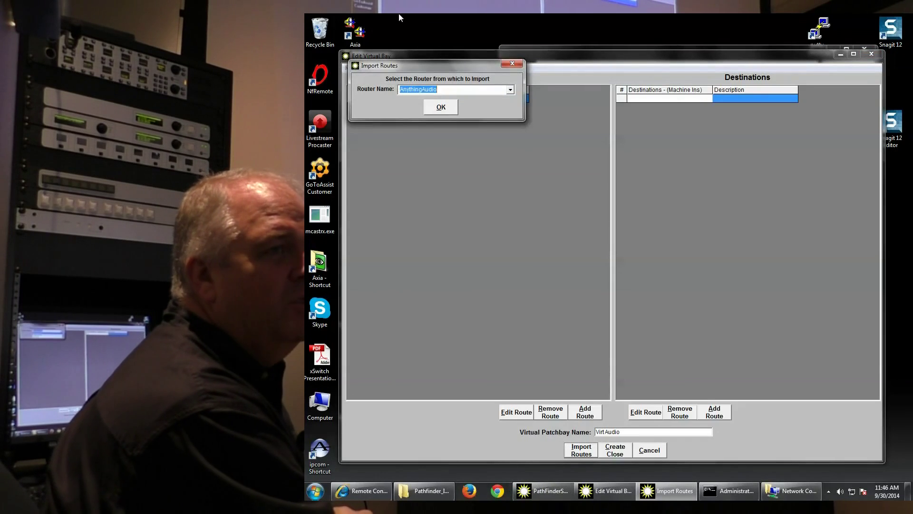
left_click(510, 90)
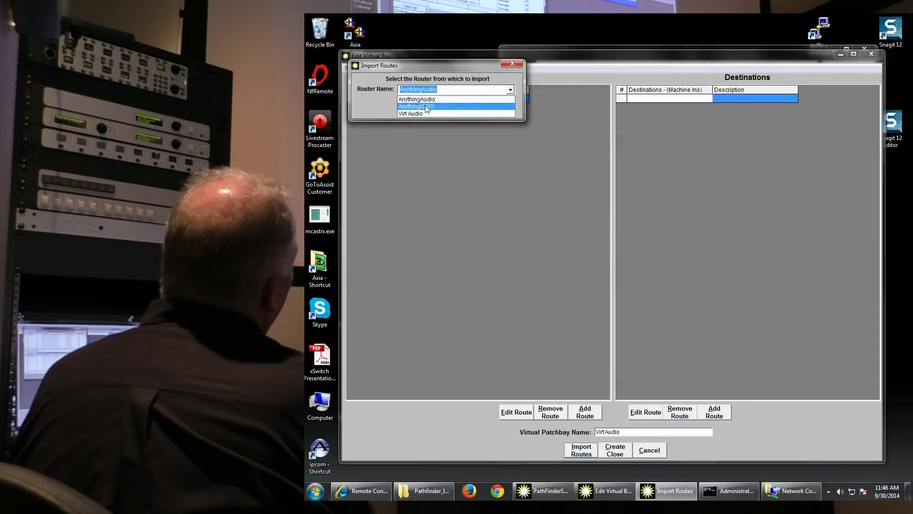
left_click(473, 67)
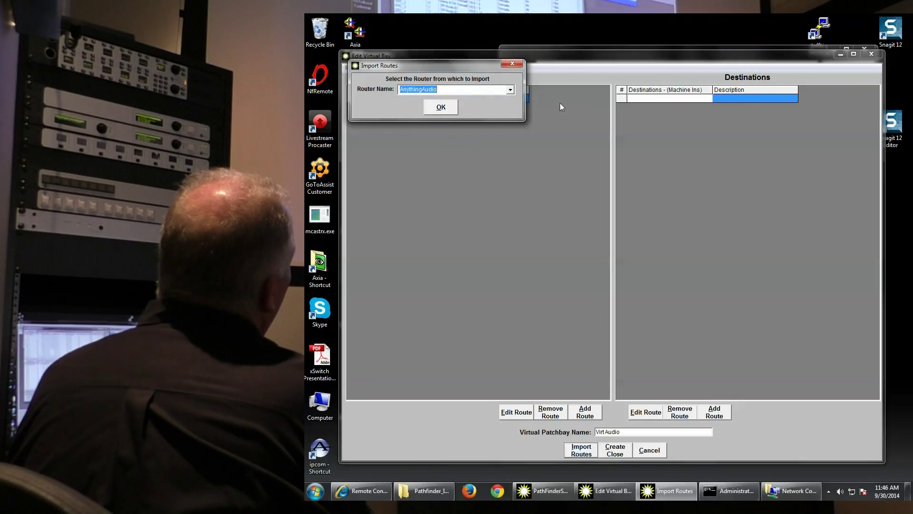
left_click(510, 90)
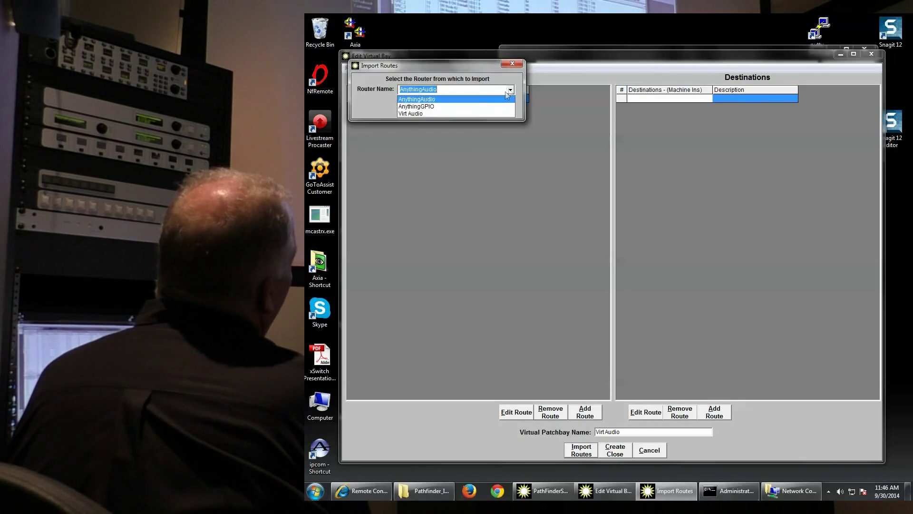
left_click(435, 100)
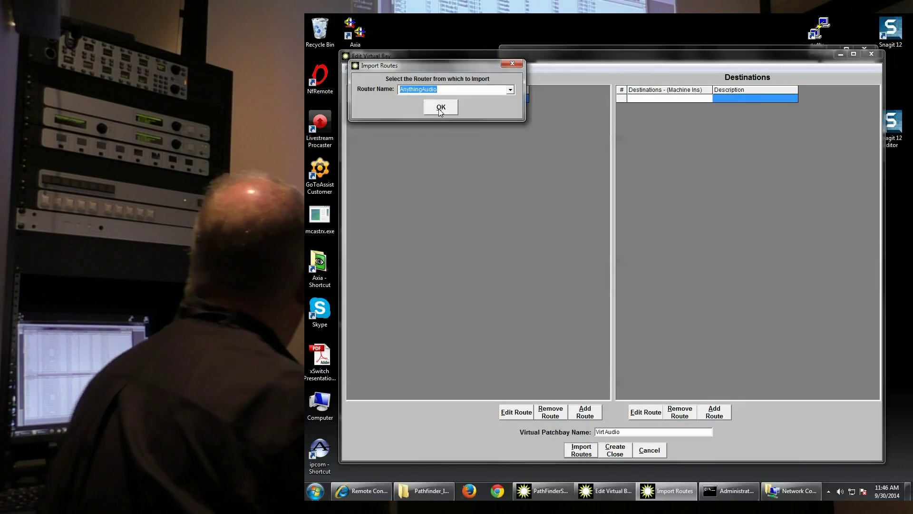
left_click(438, 107)
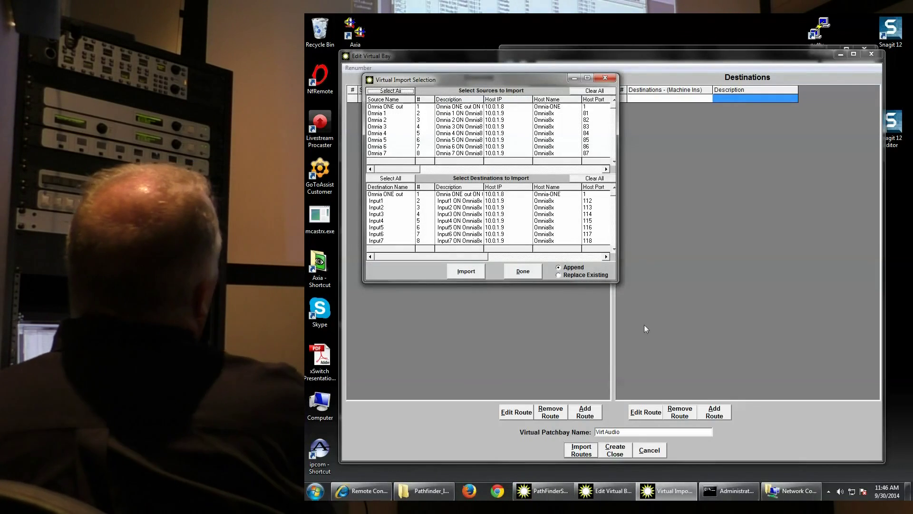
Enlarge the import window, sort the sources by Host IP, and select the Node-83 sources from Omnia.9 FM through SRC 6
left_click_drag(618, 281, 815, 455)
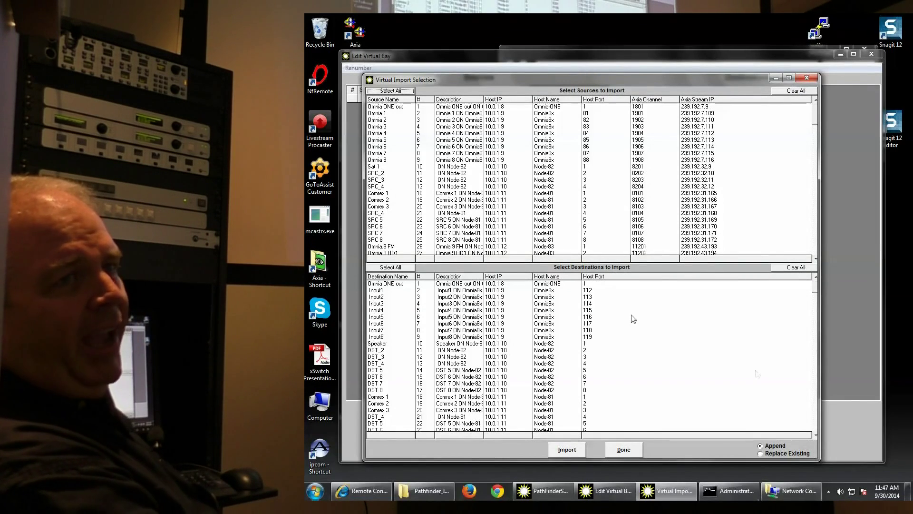
left_click(510, 101)
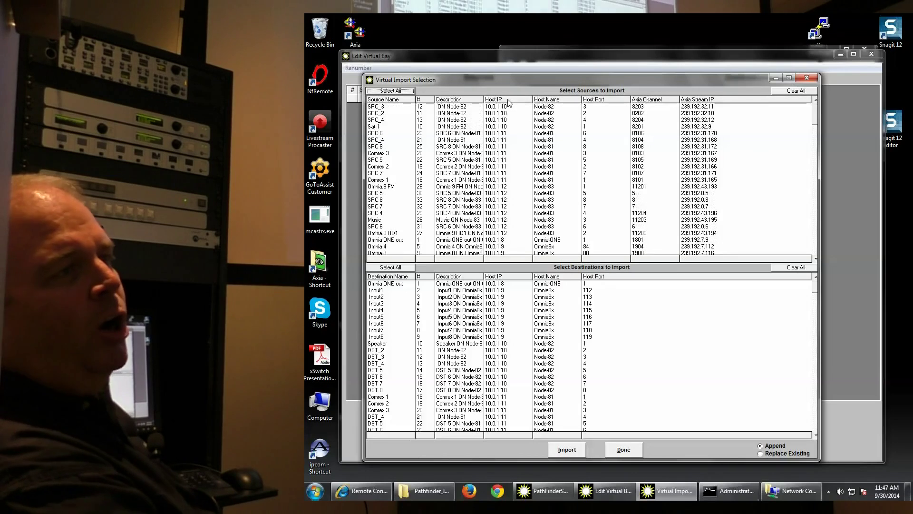
left_click(509, 100)
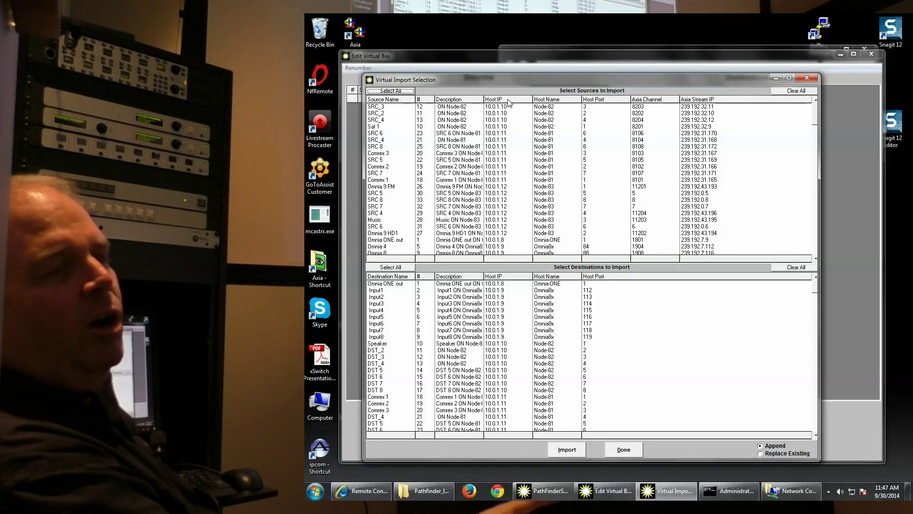
left_click(509, 101)
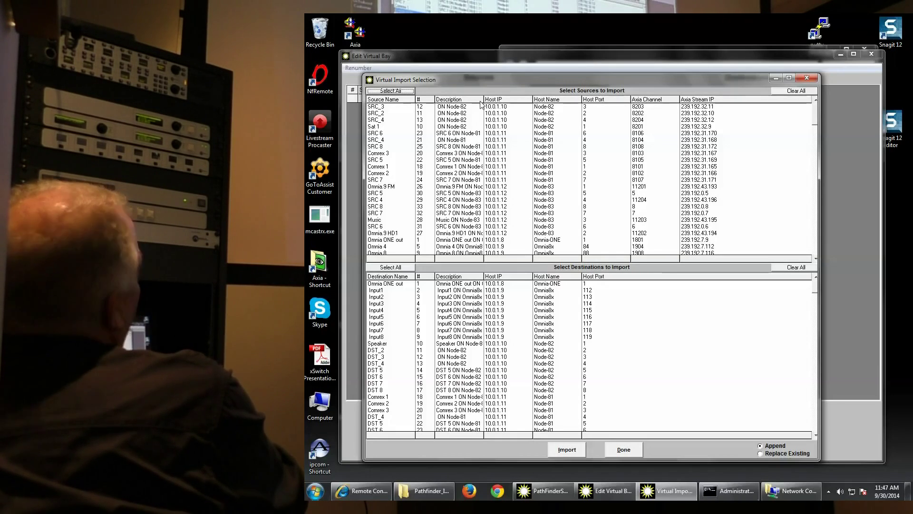
left_click(517, 100)
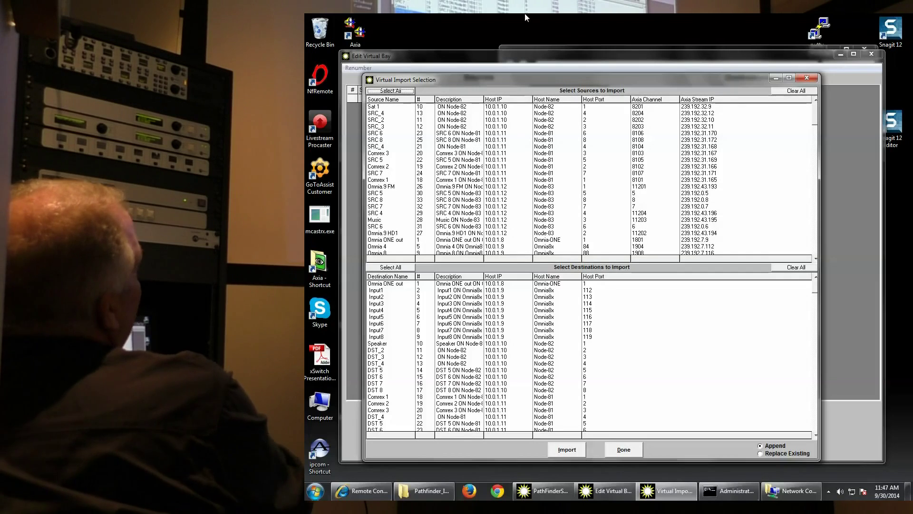
left_click(468, 187)
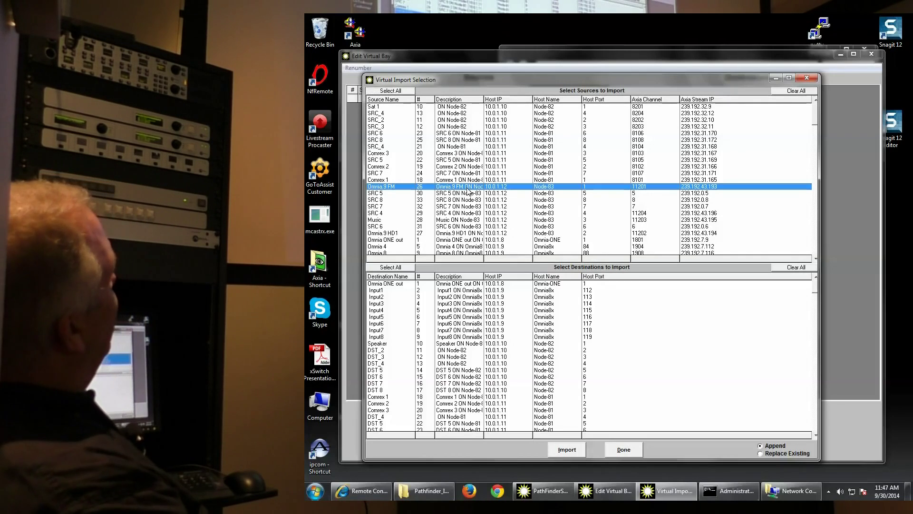
left_click(471, 227, "shift")
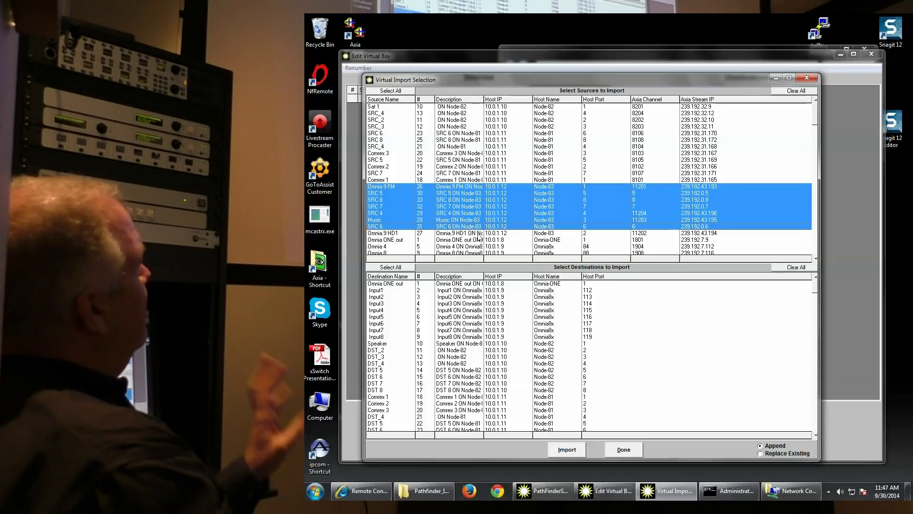
Sort the destinations by Host IP, select the Node-81 destinations from DST 7 through Comrex 1, and import the selected routes
left_click(516, 276)
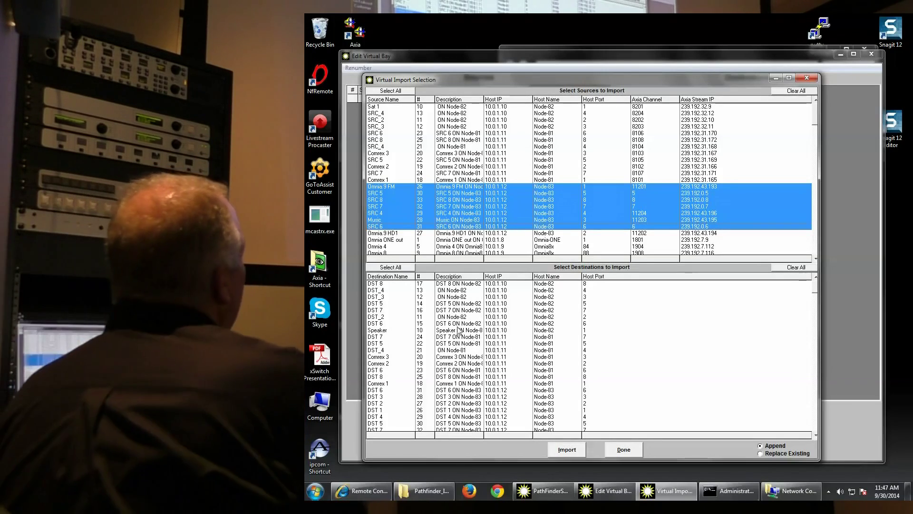
left_click(379, 338)
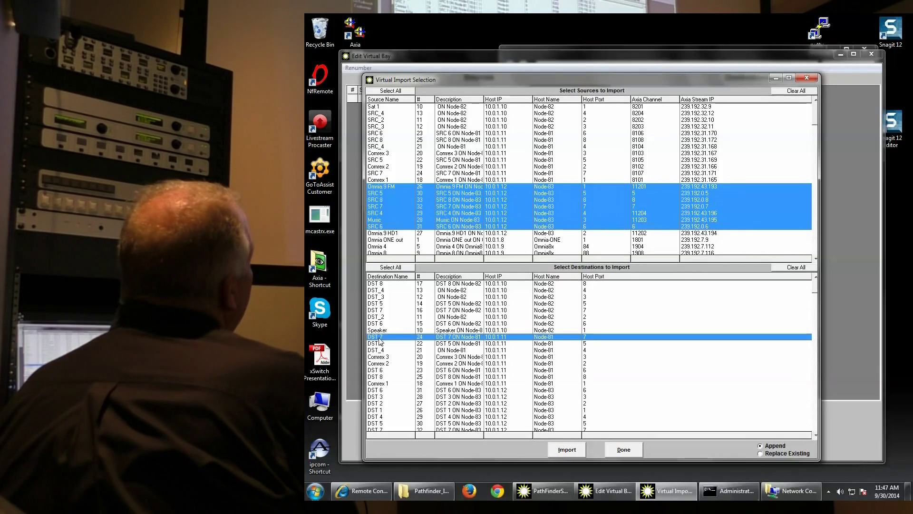
left_click(381, 383, "shift")
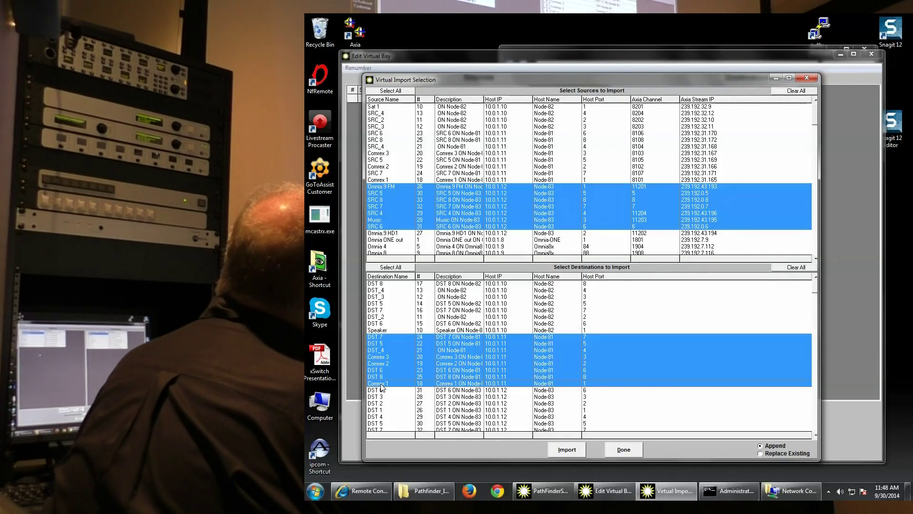
left_click(559, 454)
left_click(622, 450)
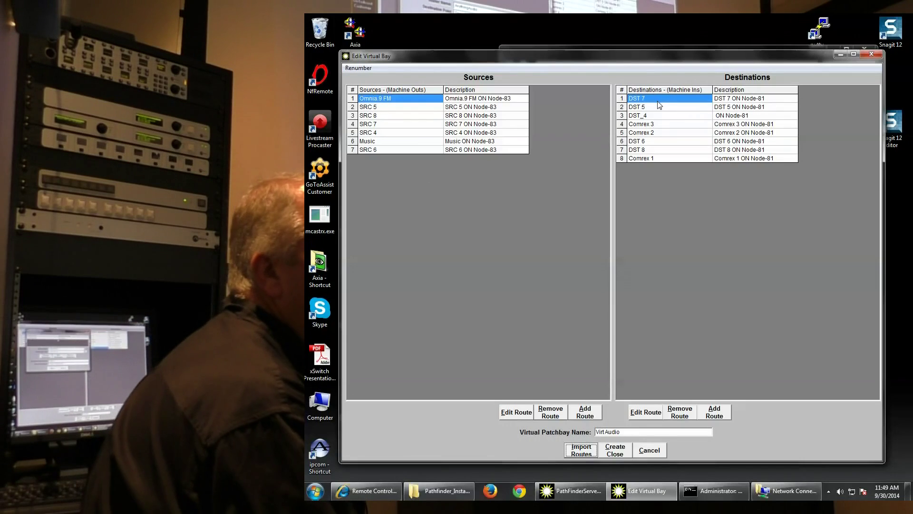
Examine the literal destinations included in the Comrex 1 virtual destination and leave without changing them
left_click(659, 159)
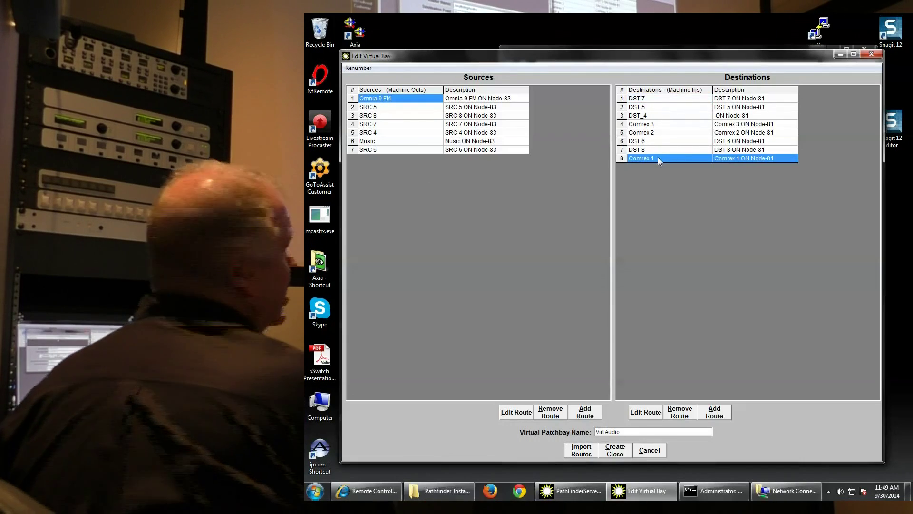
left_click(646, 413)
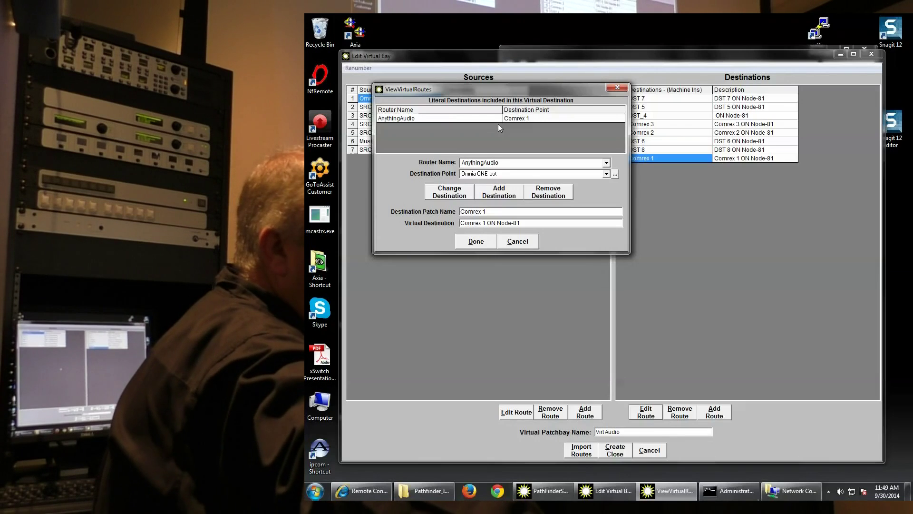
left_click(517, 241)
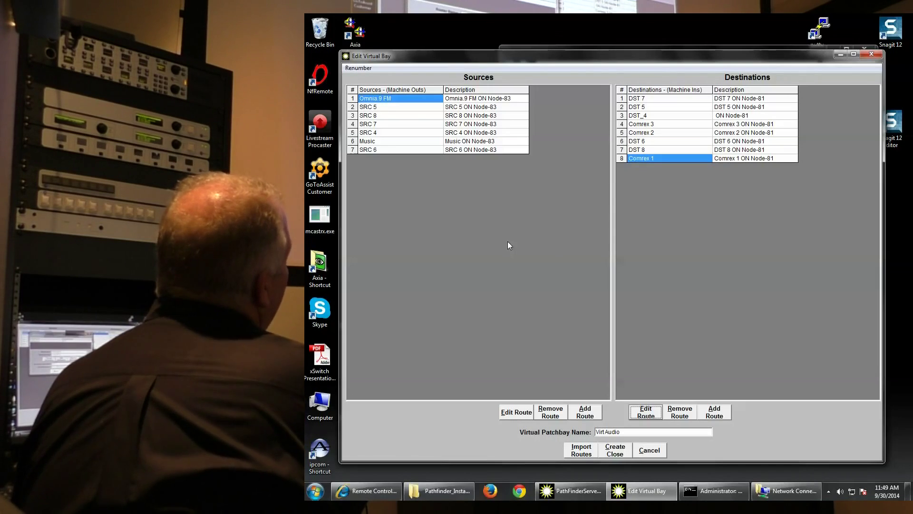
Add the AnythingAudio destination point DST_2 to the DST 7 virtual destination and save the route
left_click(621, 99)
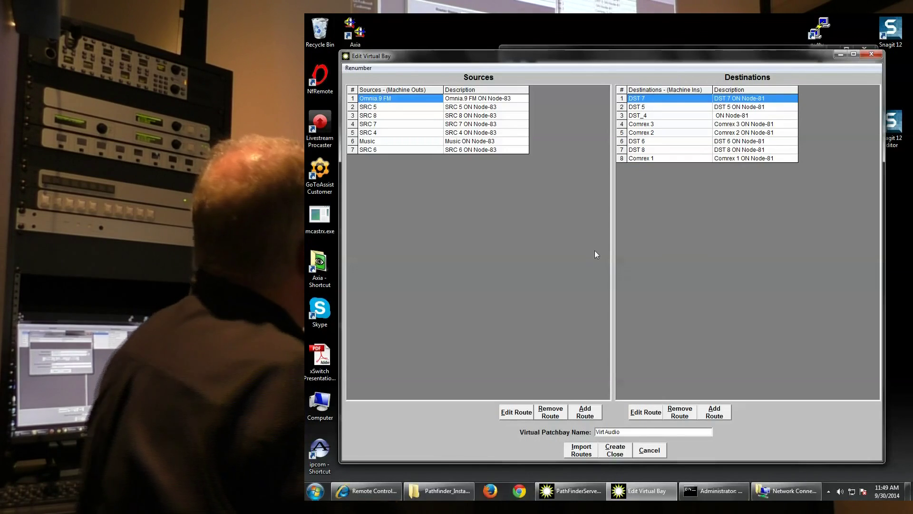
left_click(645, 412)
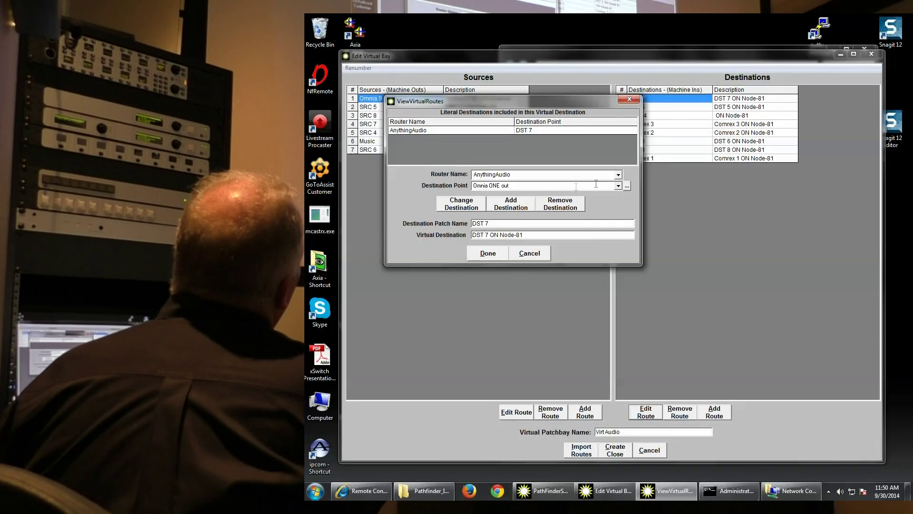
left_click(626, 186)
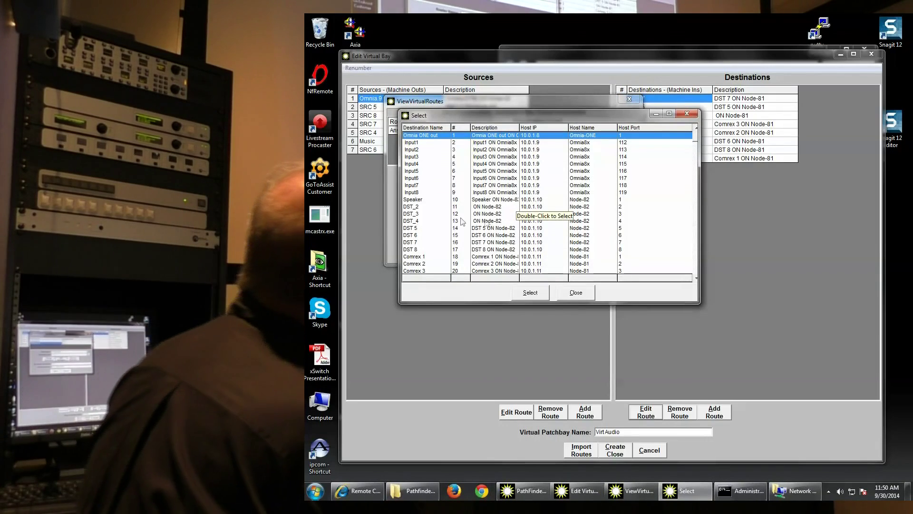
left_click(421, 210)
left_click(530, 293)
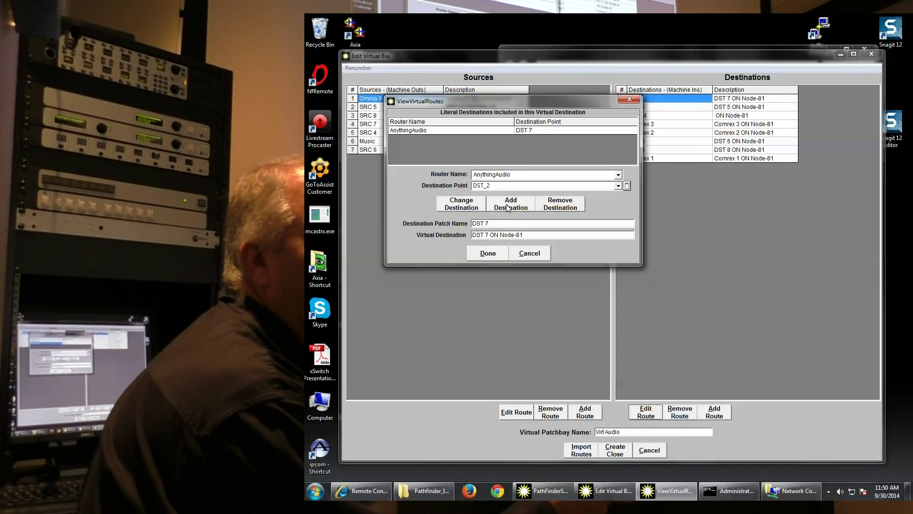
left_click(508, 208)
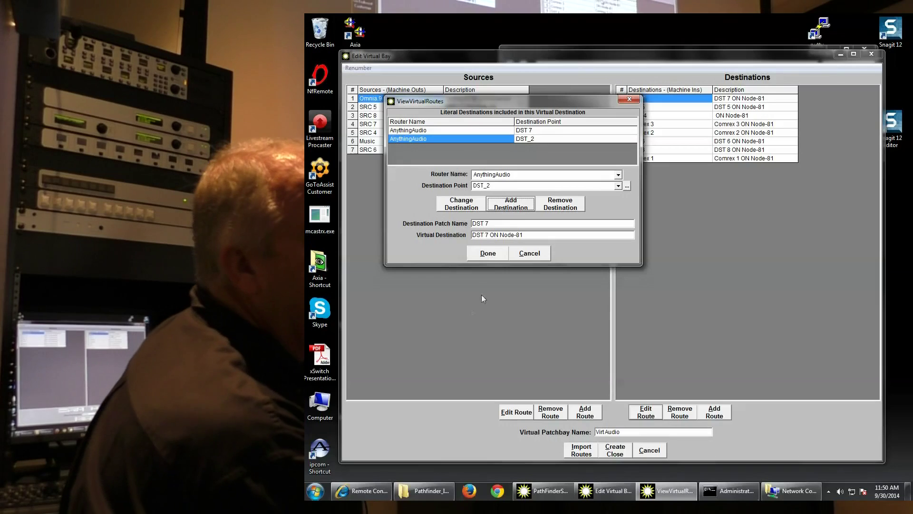
left_click(488, 254)
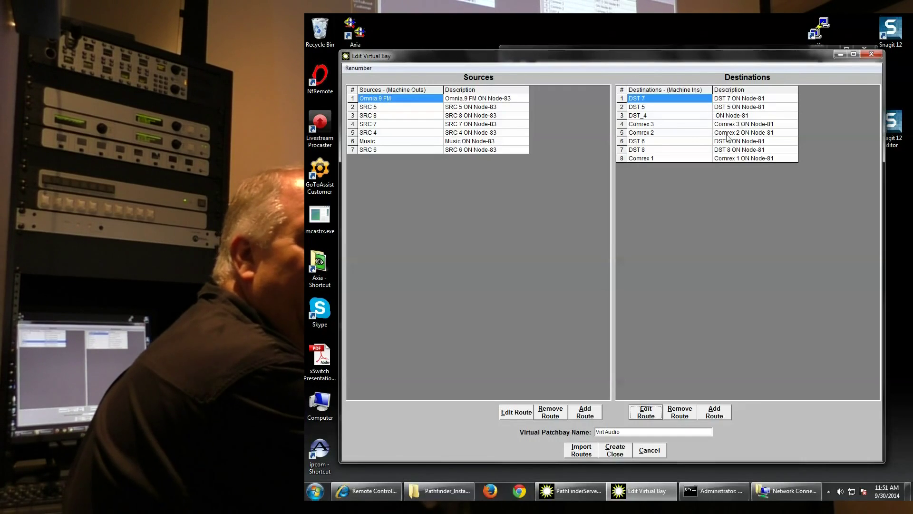
Add the AnythingAudio source point SRC 4 as another literal source of the SRC 4 virtual source and save the route
left_click(355, 133)
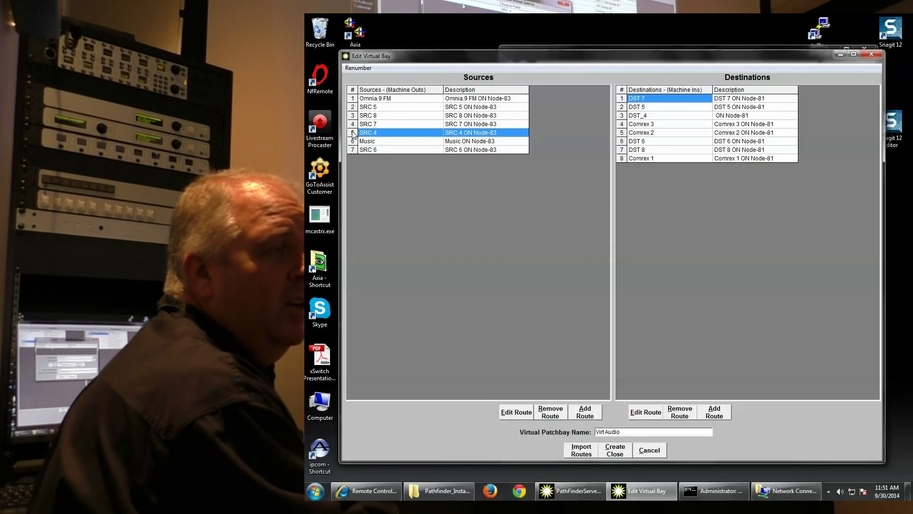
left_click(518, 413)
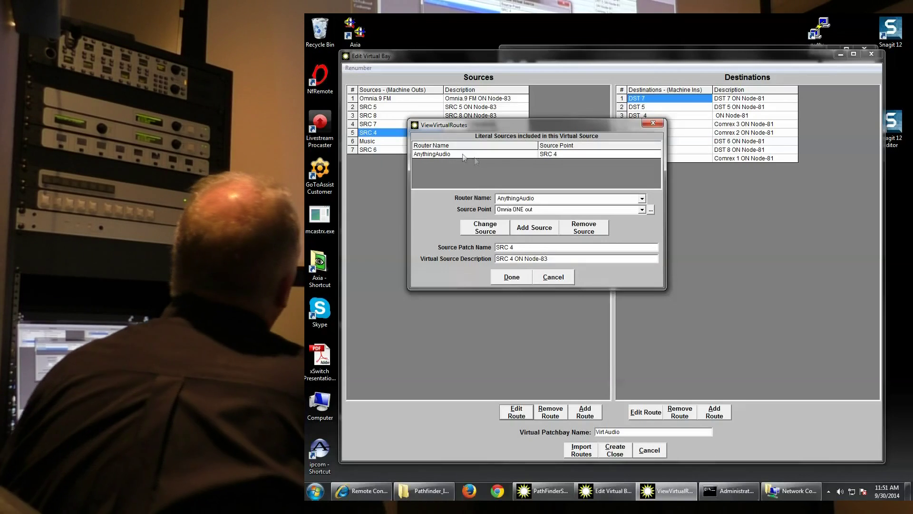
left_click(562, 154)
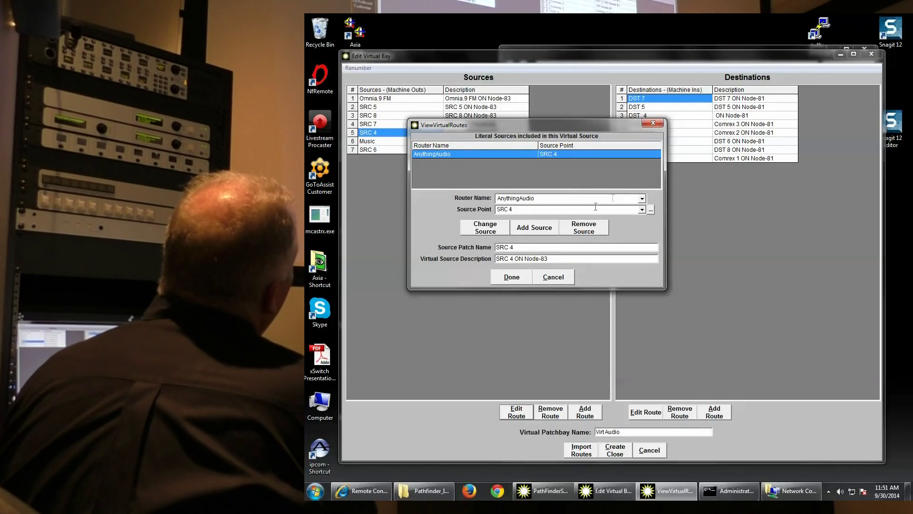
left_click(525, 228)
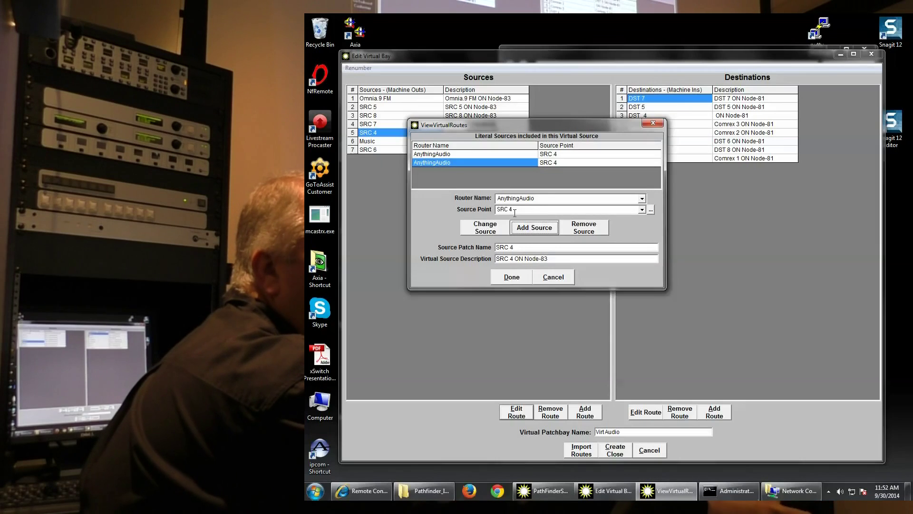
left_click(512, 277)
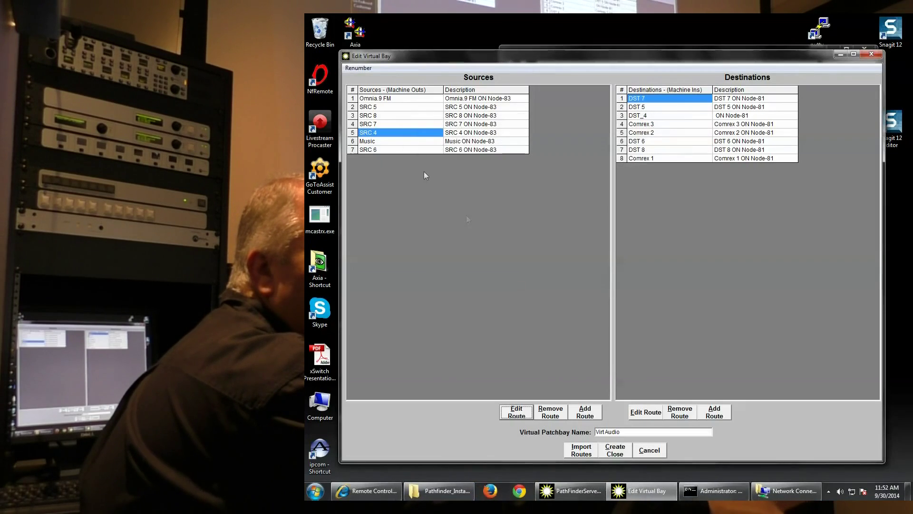
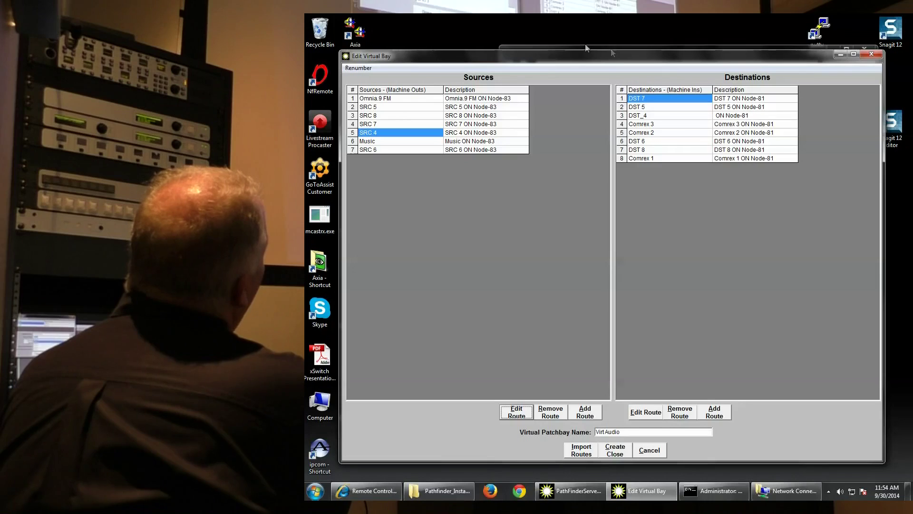
Add the AnythingGPIO source point GPIO 1 to the SRC 4 virtual source and save the route
left_click(351, 135)
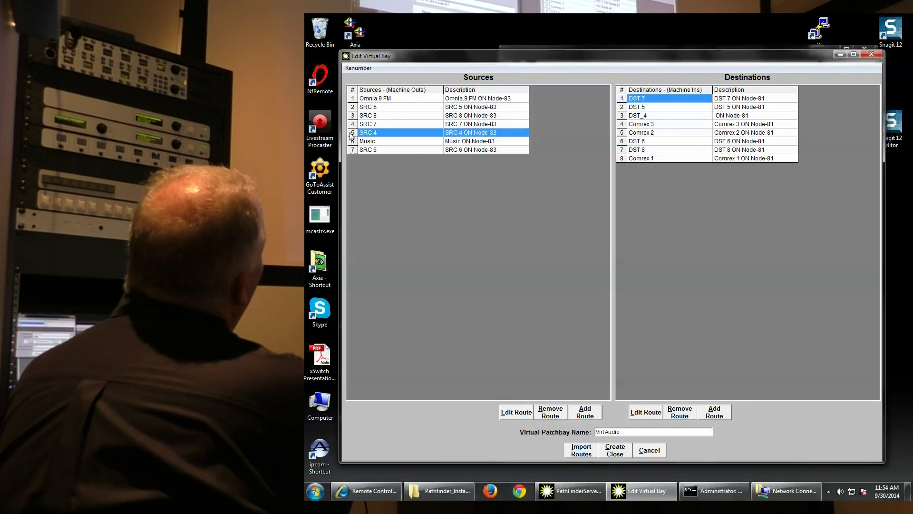
left_click(517, 413)
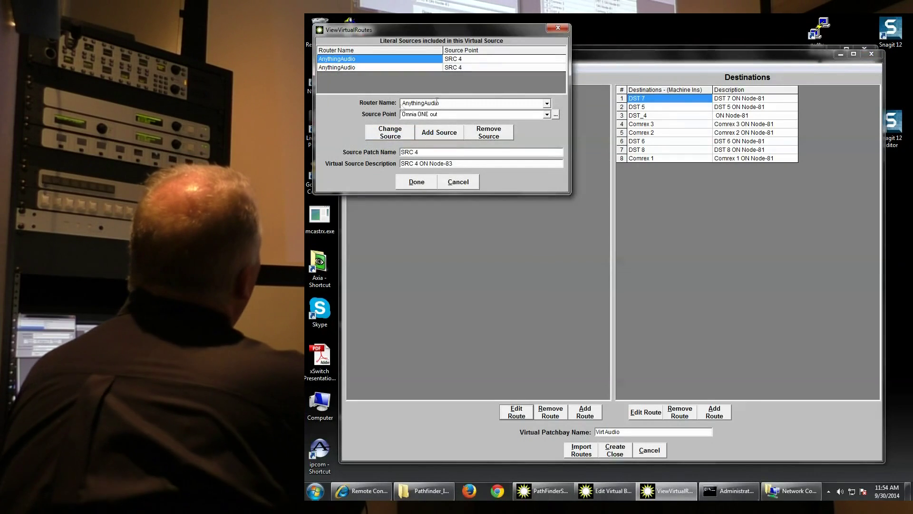
left_click(547, 103)
left_click(458, 122)
left_click(546, 114)
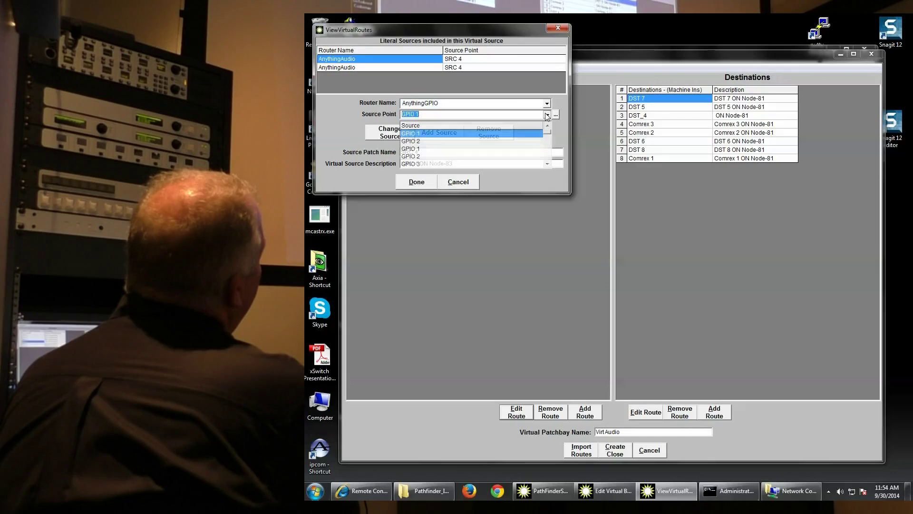
left_click(422, 149)
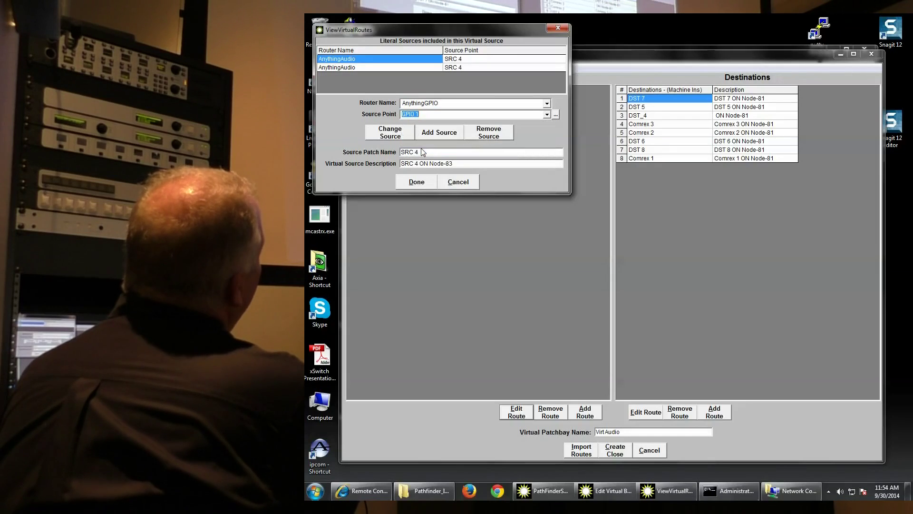
left_click(427, 133)
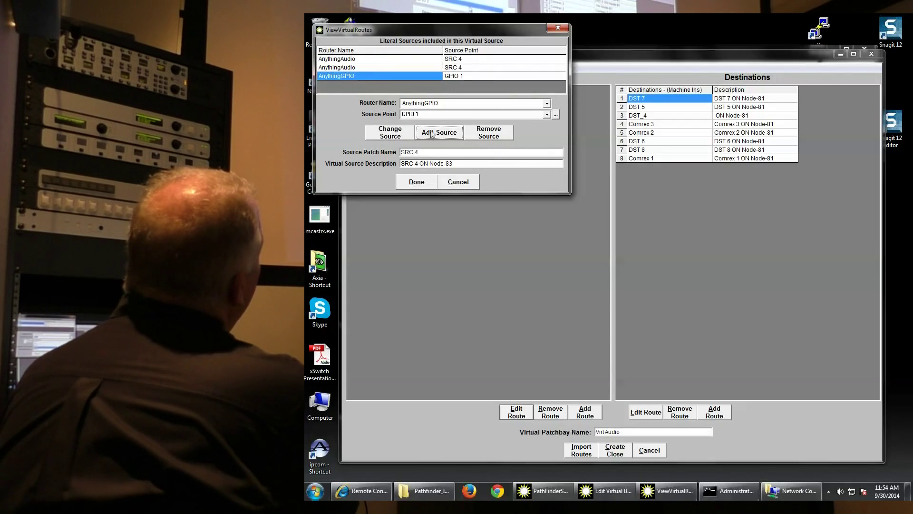
left_click(420, 185)
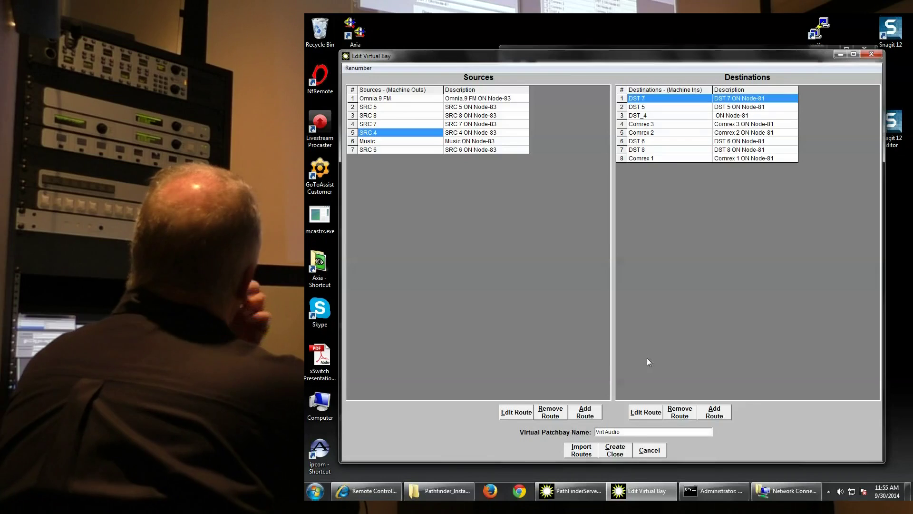
Add the AnythingGPIO destination point GPIO 3 to the DST 7 virtual destination and save the route
left_click(656, 414)
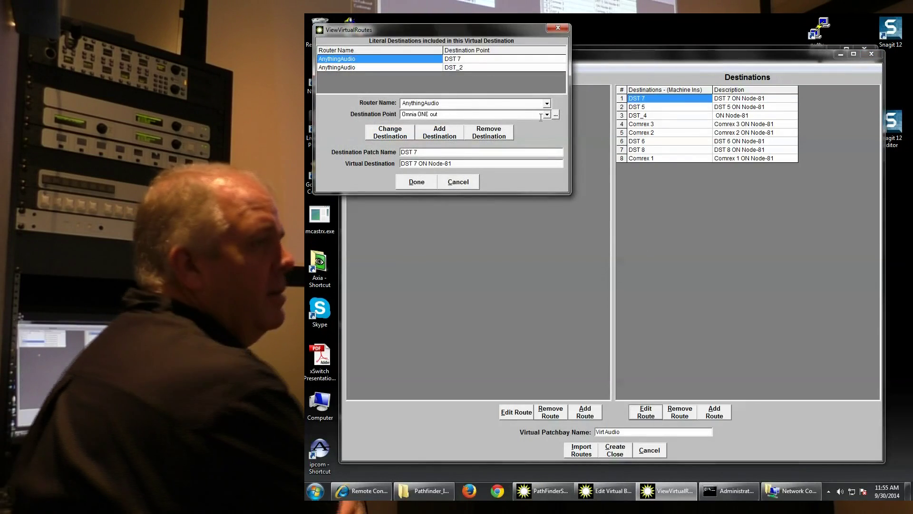
left_click(547, 105)
left_click(498, 120)
left_click(547, 114)
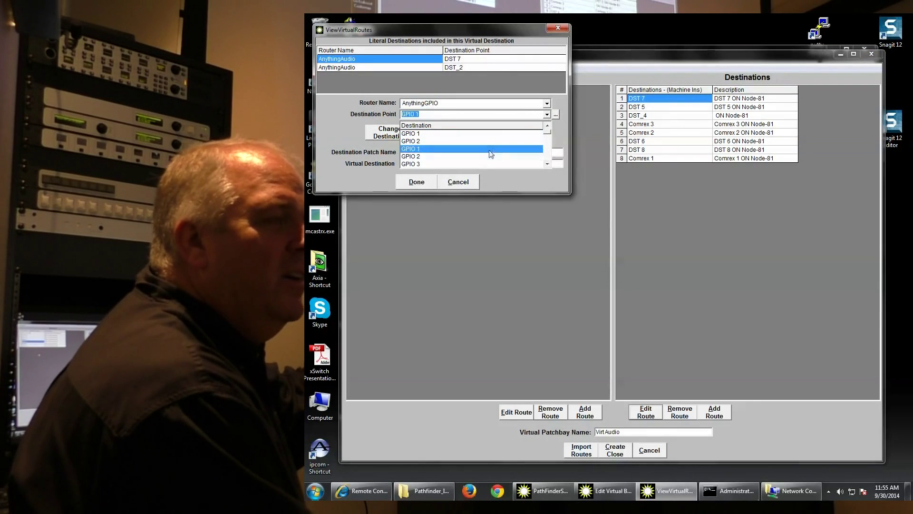
left_click(483, 163)
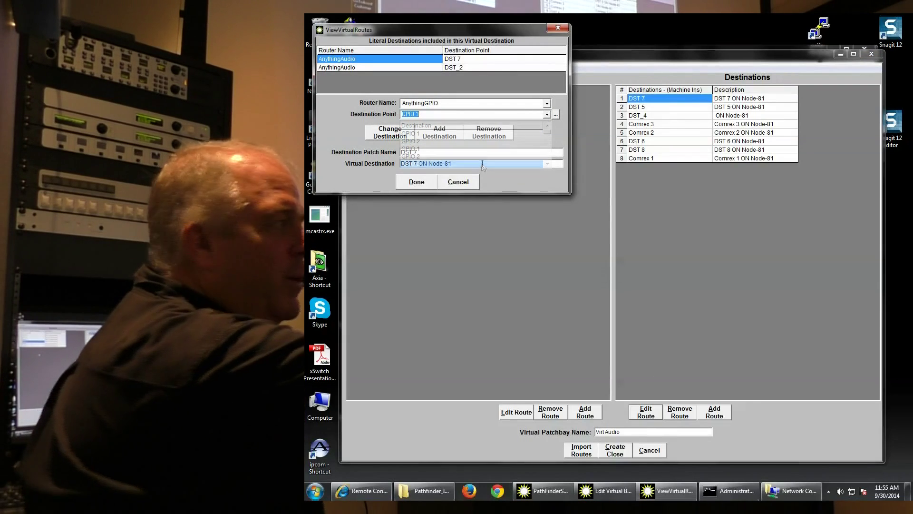
left_click(446, 137)
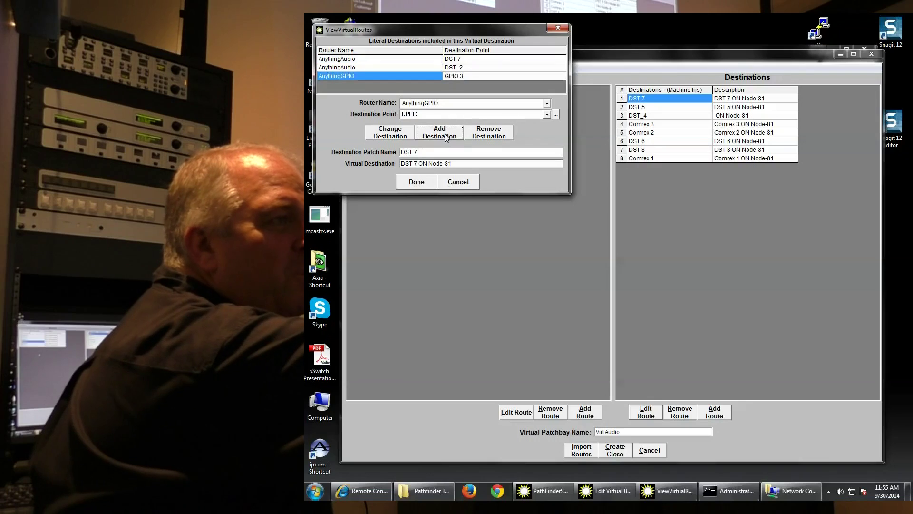
left_click(417, 183)
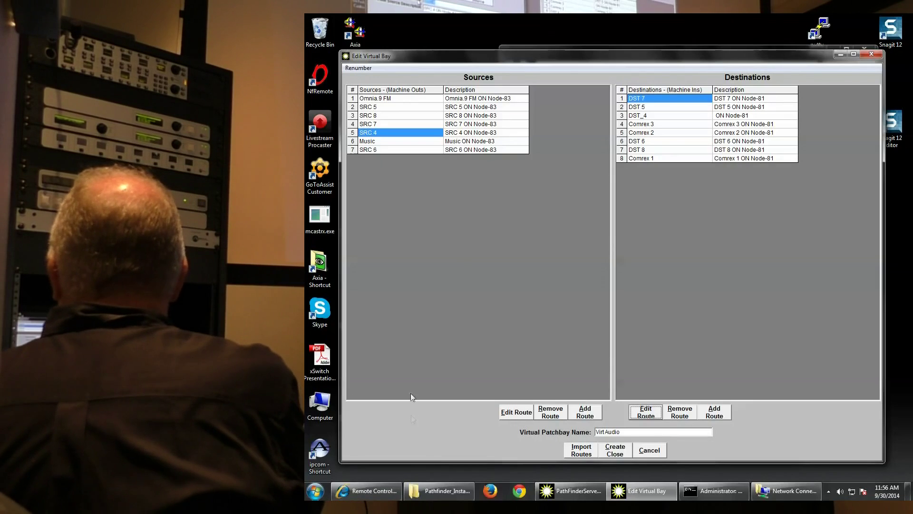
Rename the SRC 4 virtual source Main Audio Source with the description From Stuio A, and create the Virt Audio router
left_click(386, 134)
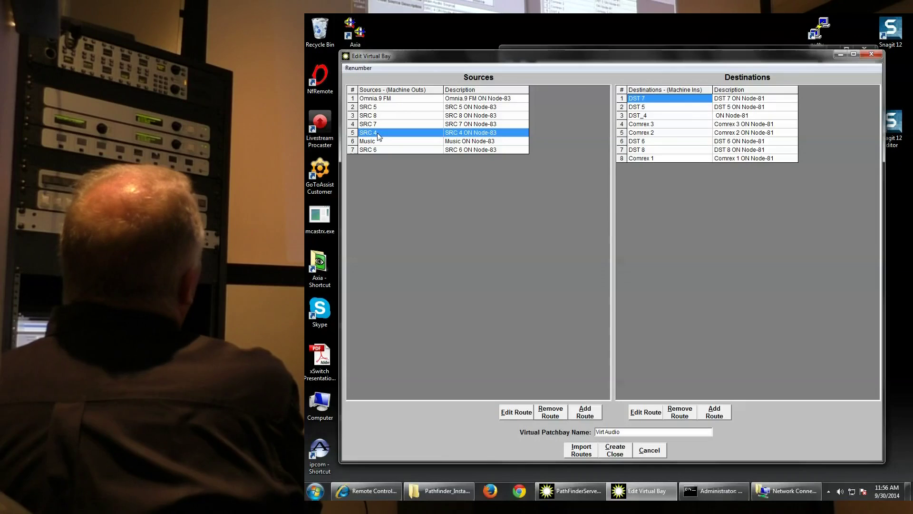
left_click(517, 414)
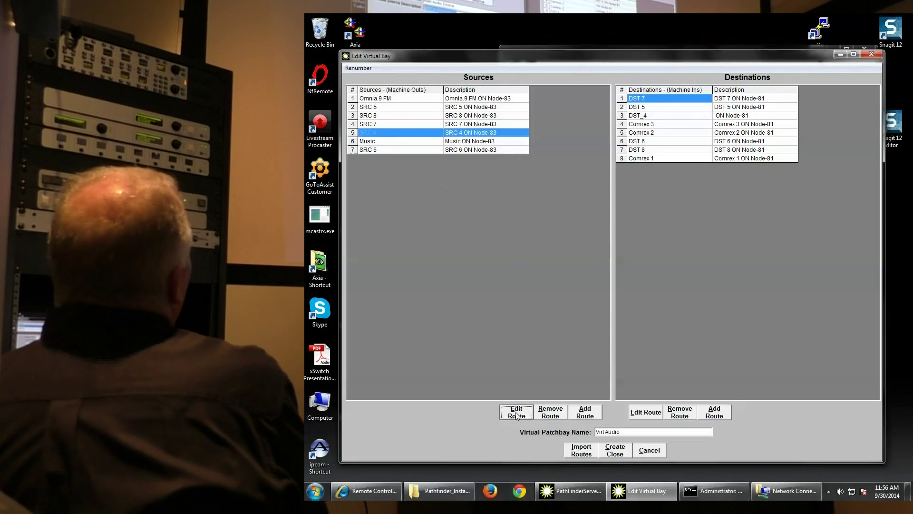
left_click_drag(448, 166, 412, 165)
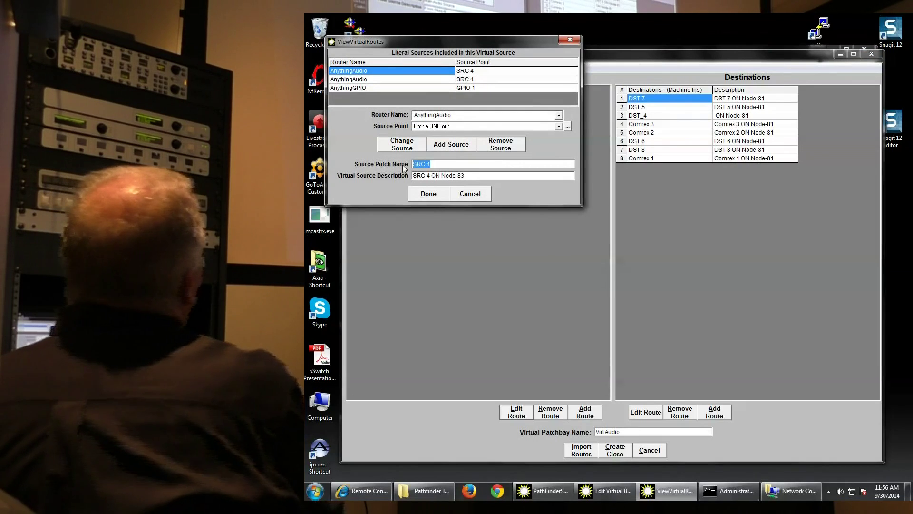
type("Main Audio Sour")
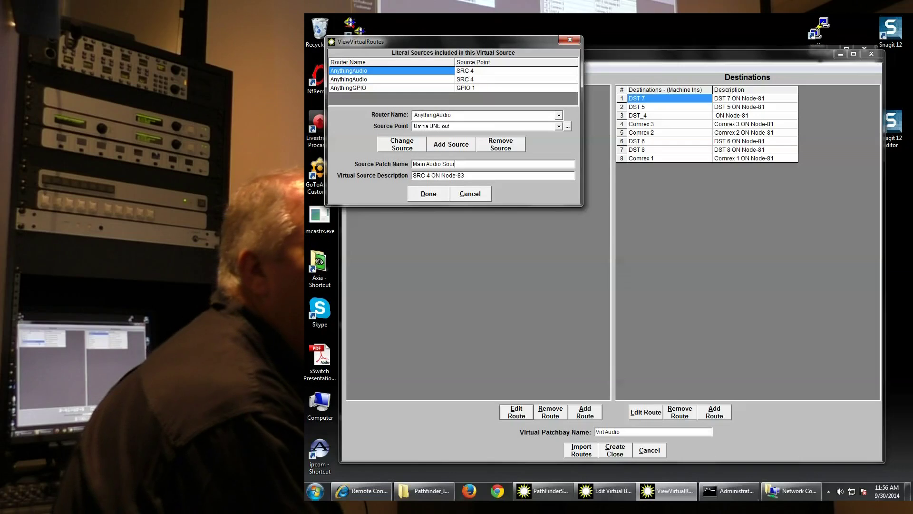
type("ce")
key("Tab")
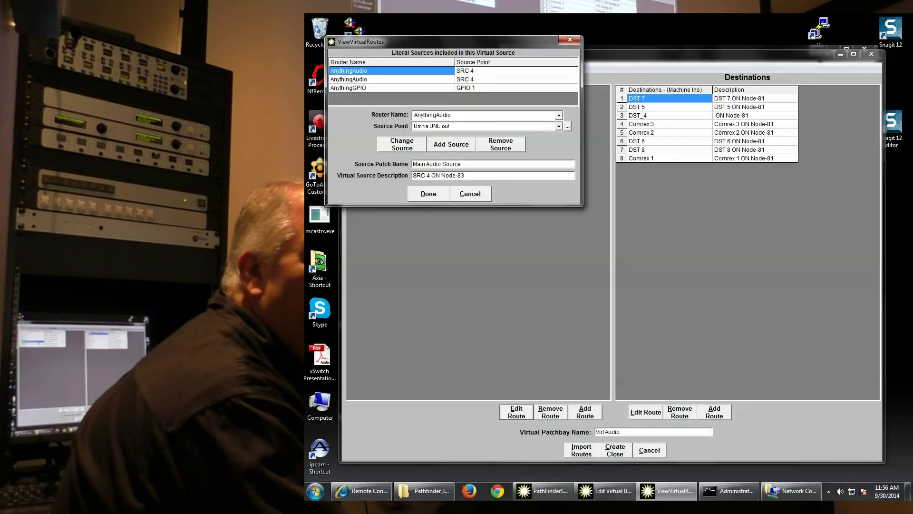
type("From ")
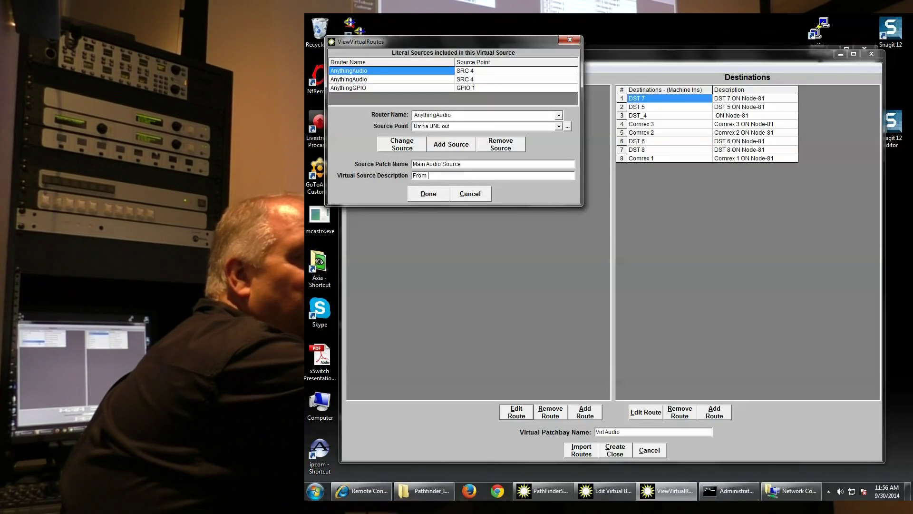
type("Stuio A")
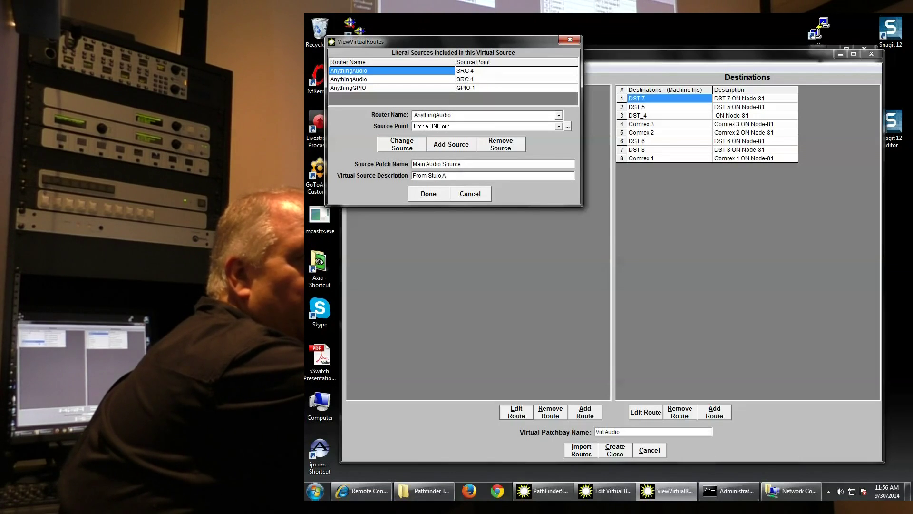
left_click(428, 193)
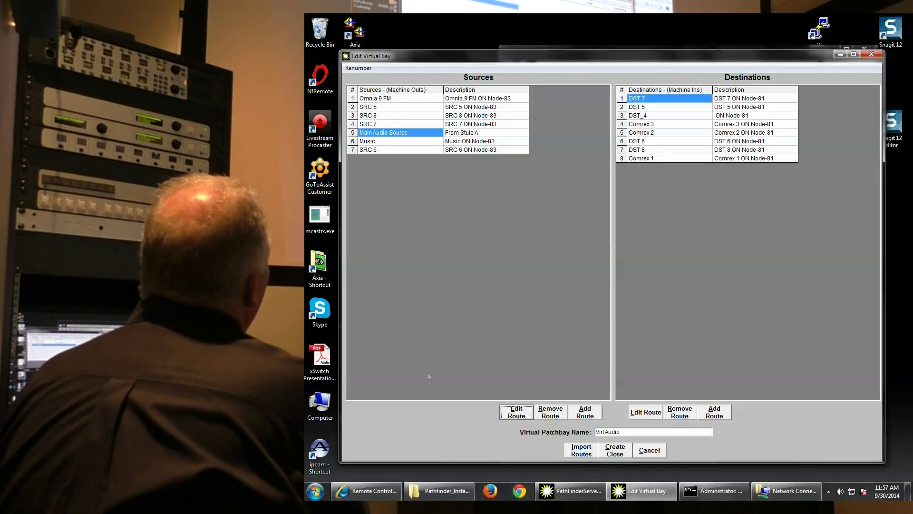
left_click(614, 451)
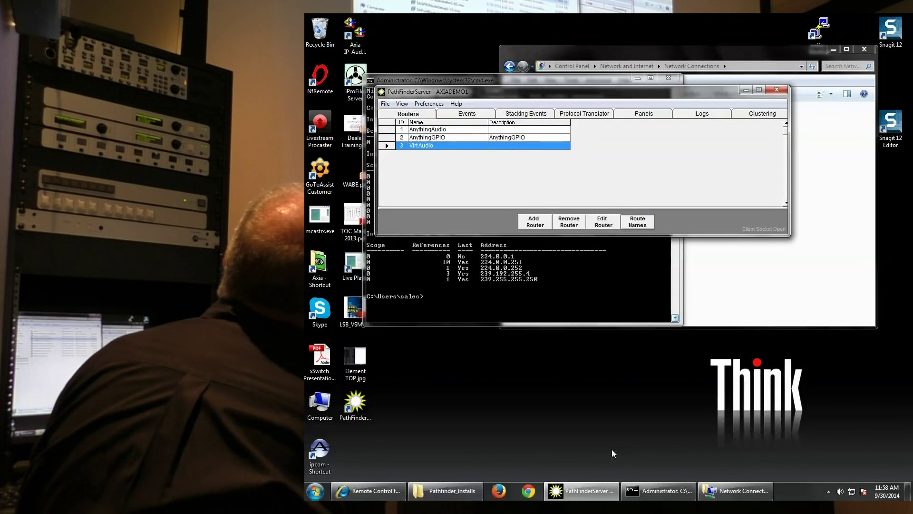
Install the PathfinderPC client from PathfinderPCClient5-07RC8.msi in the Pathfinder_Installs folder, accepting the license agreement and the default installation folder
left_click(456, 489)
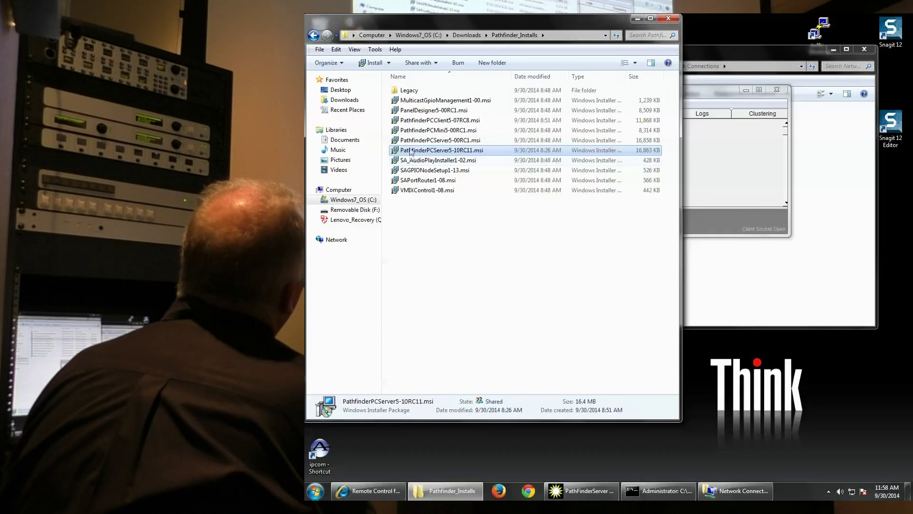
double_click(413, 123)
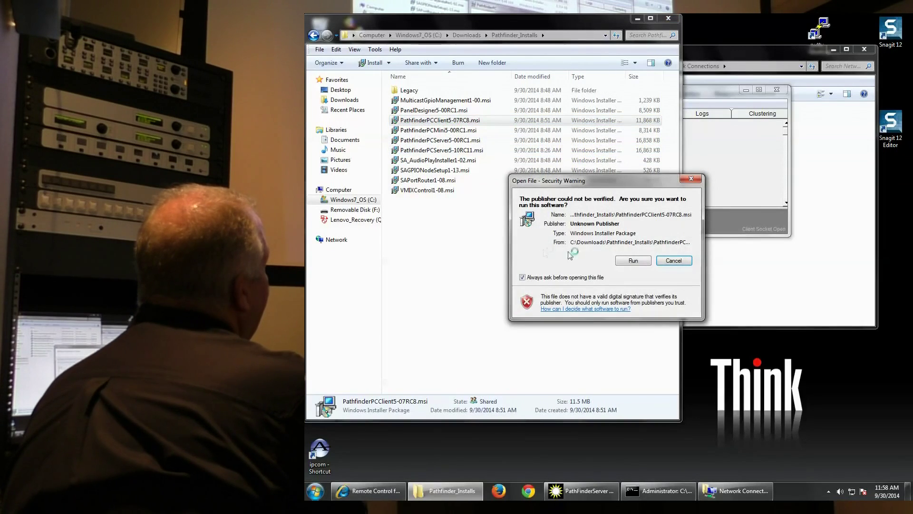
left_click(634, 261)
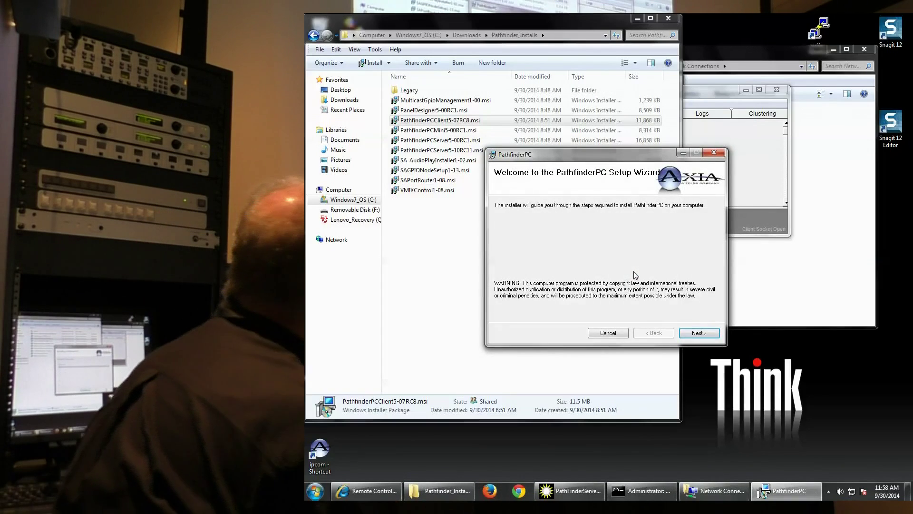
key("Return")
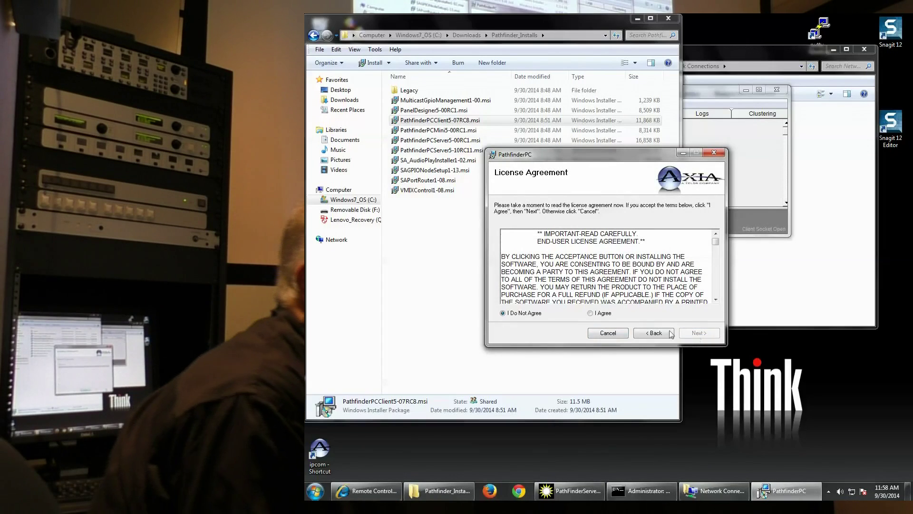
left_click(600, 314)
left_click(698, 334)
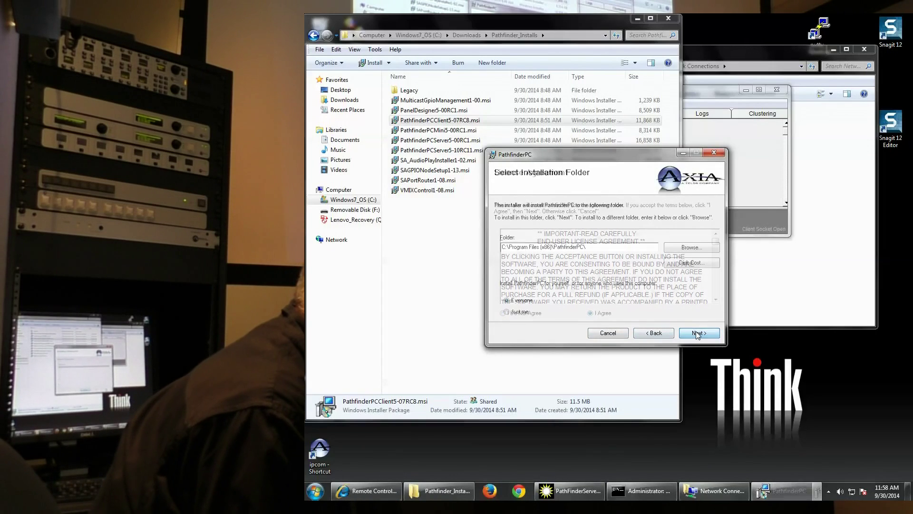
left_click(697, 333)
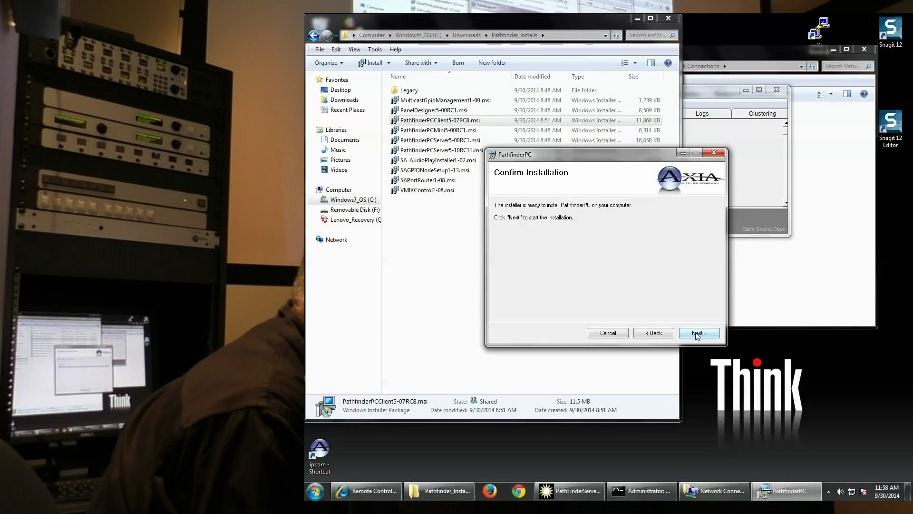
left_click(696, 333)
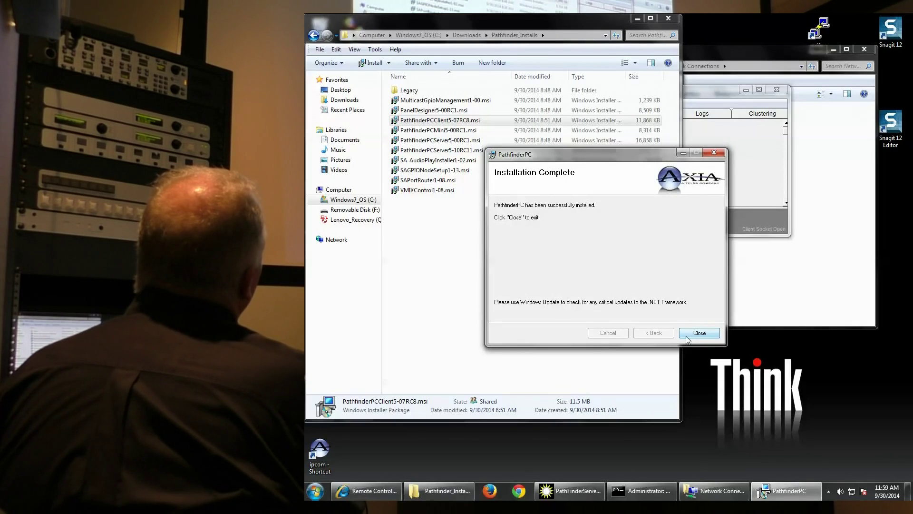
left_click(687, 334)
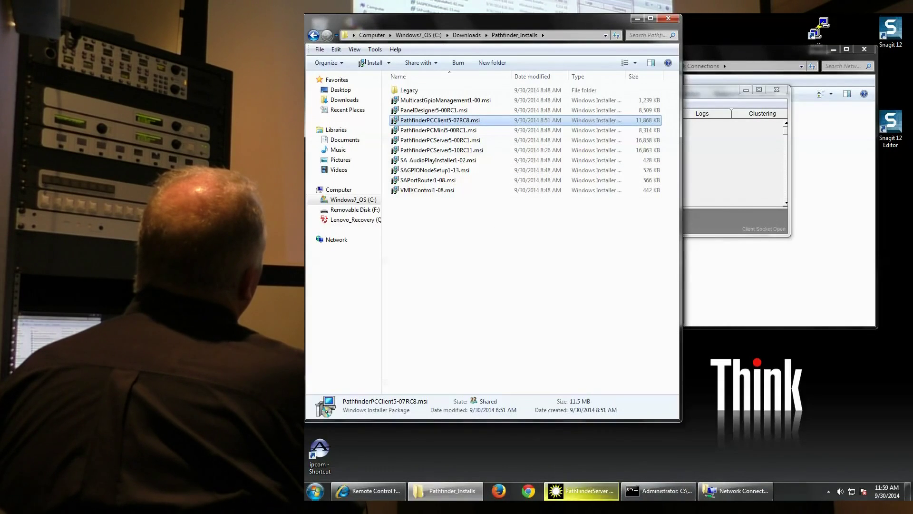
Launch the PathFinderPC client from the Axia PathfinderPC program group
left_click(323, 495)
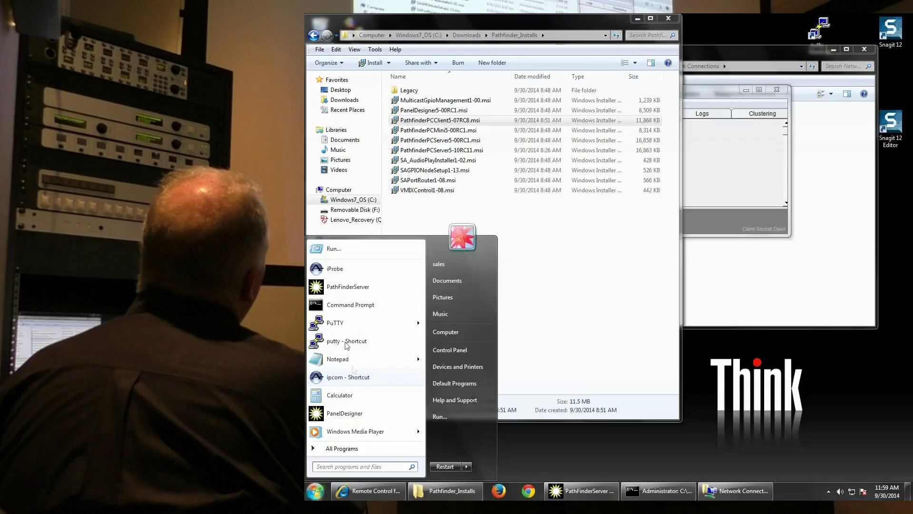
left_click(349, 449)
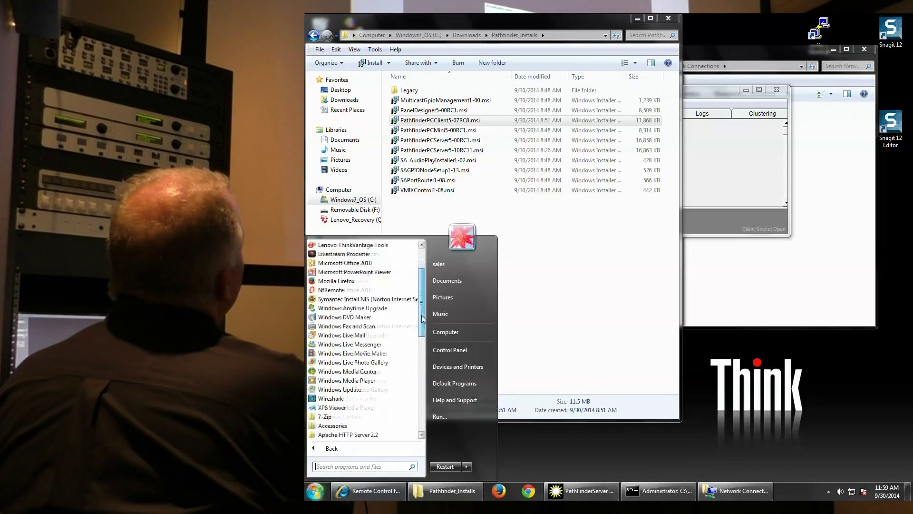
scroll(333, 390, "down", 5)
left_click(333, 371)
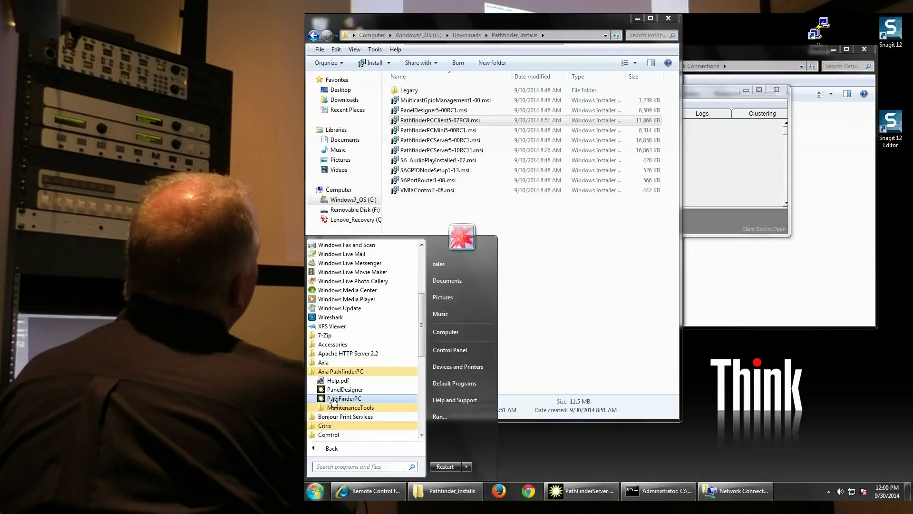
left_click(333, 399)
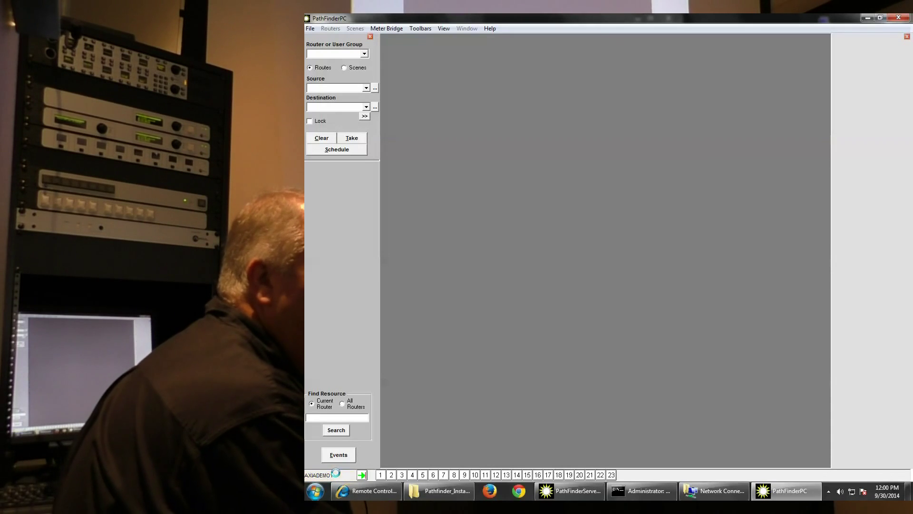
left_click(311, 29)
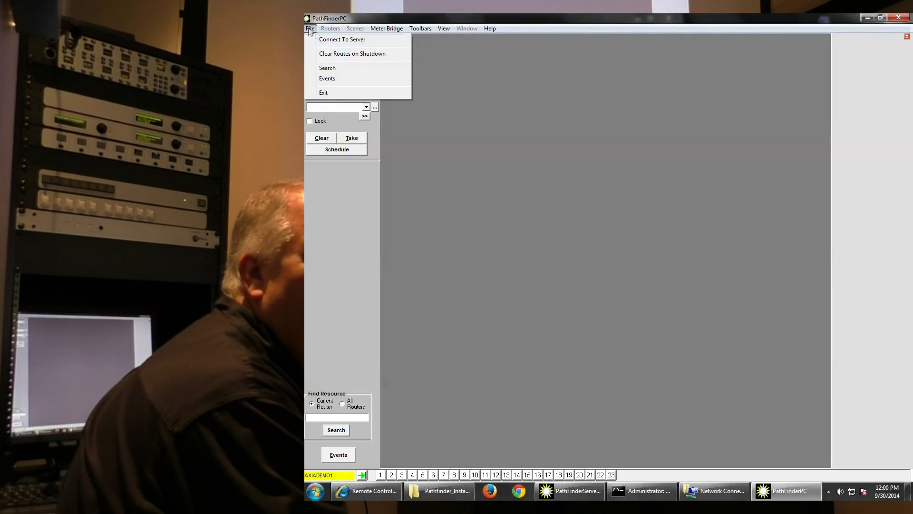
left_click(318, 29)
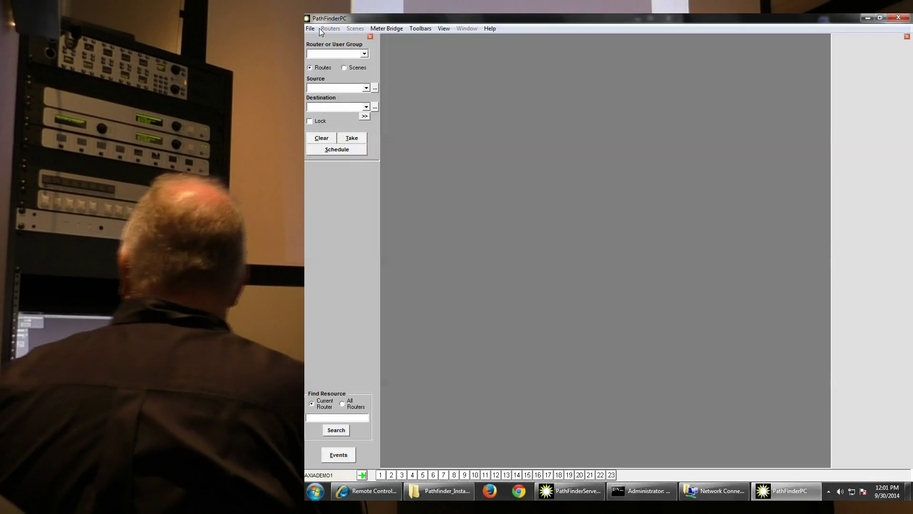
left_click(317, 28)
left_click(318, 29)
left_click(317, 28)
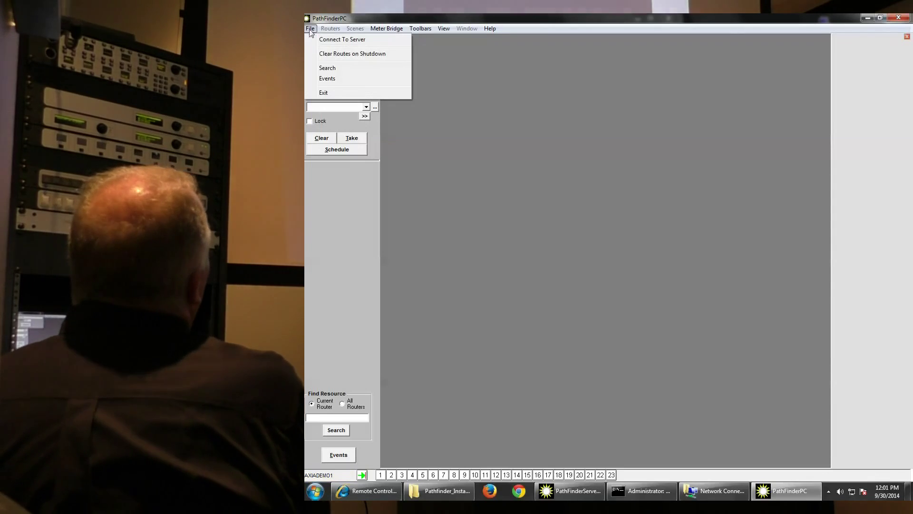
Open the server connection dialog and check this computer's IP address by running ipconfig in a command prompt
left_click(320, 40)
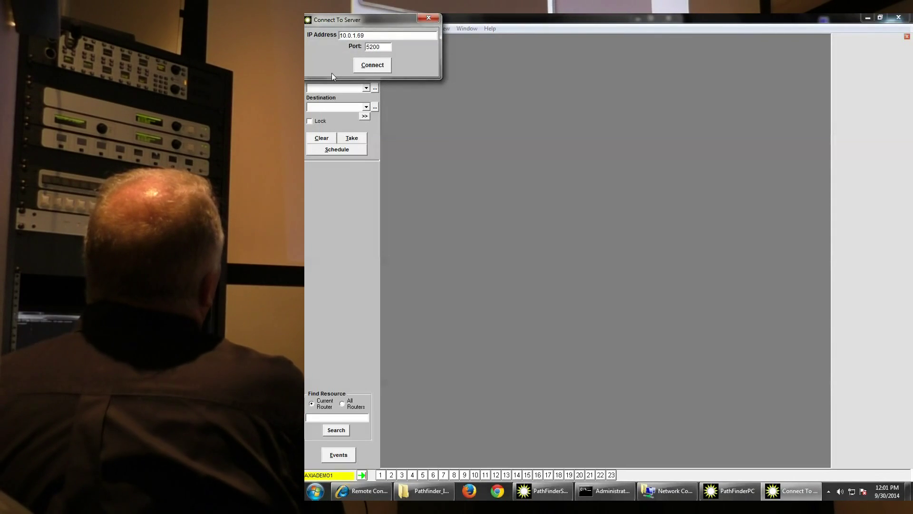
left_click(315, 490)
left_click(332, 466)
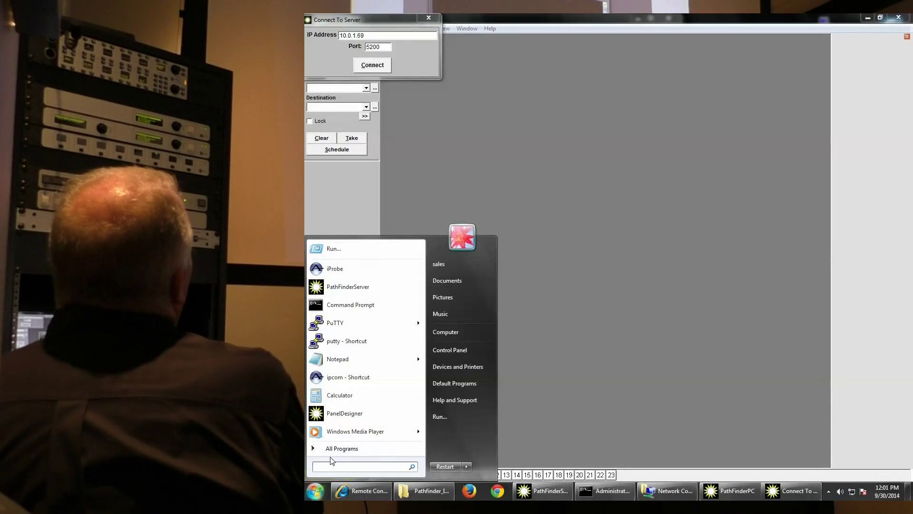
type("cmd")
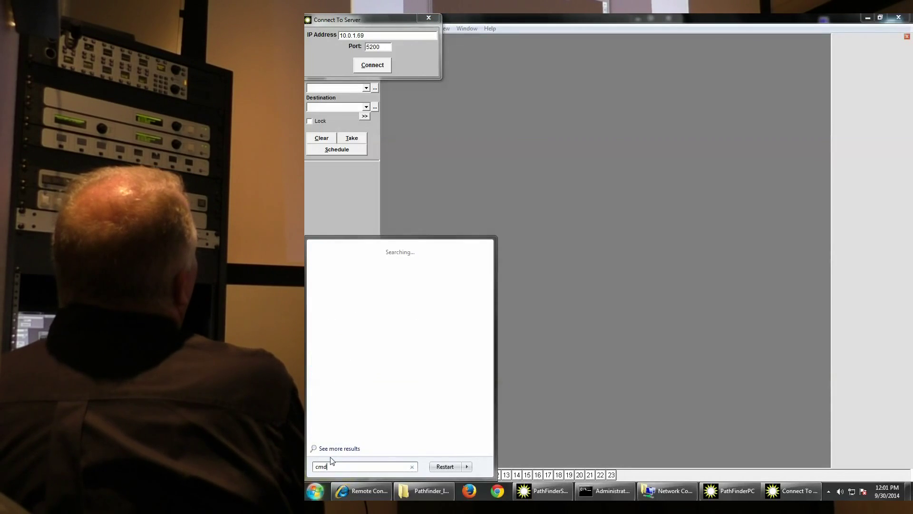
key("Return")
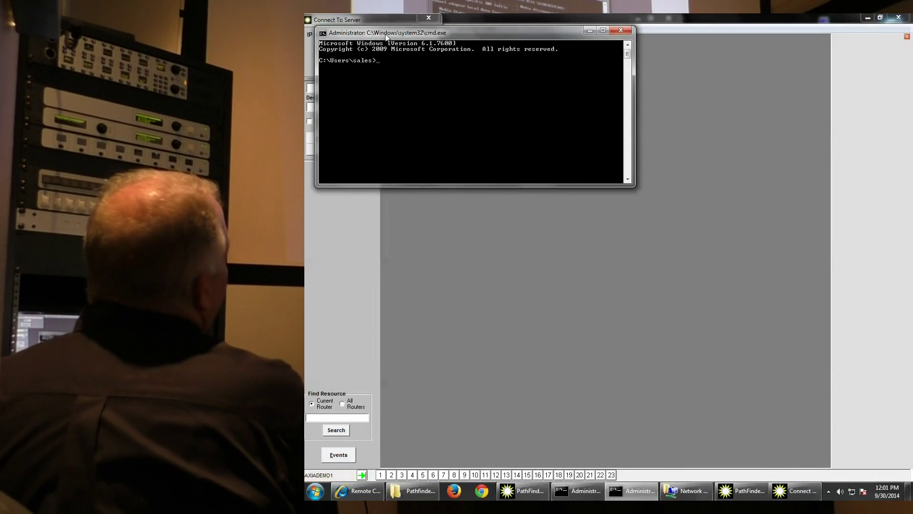
left_click_drag(386, 37, 492, 102)
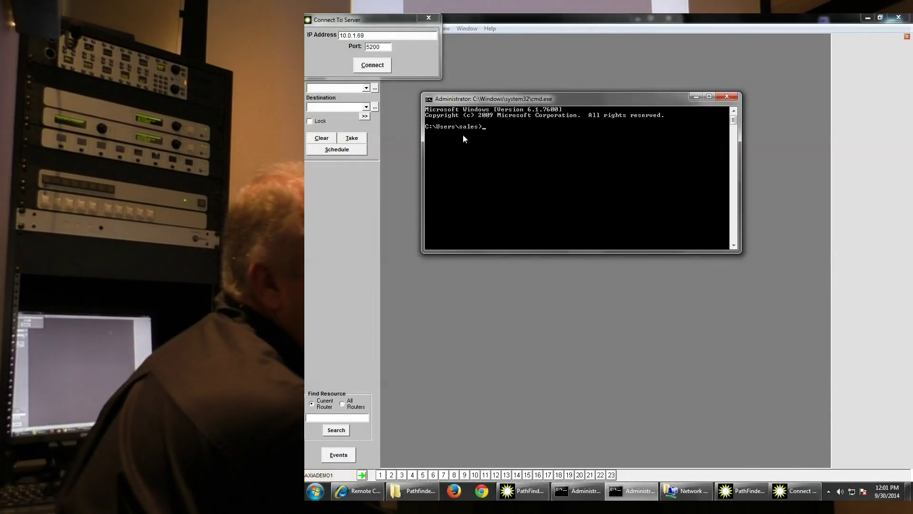
type("ipcon")
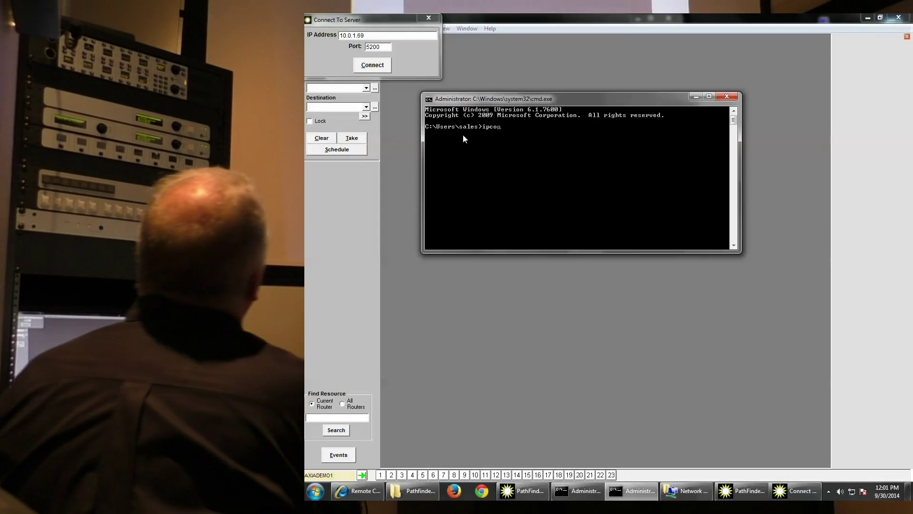
type("fig")
key("Return")
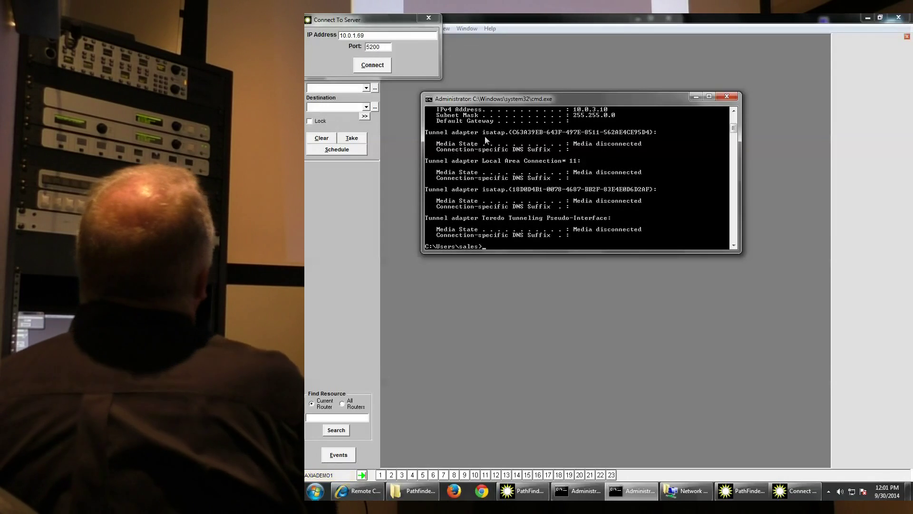
left_click(726, 96)
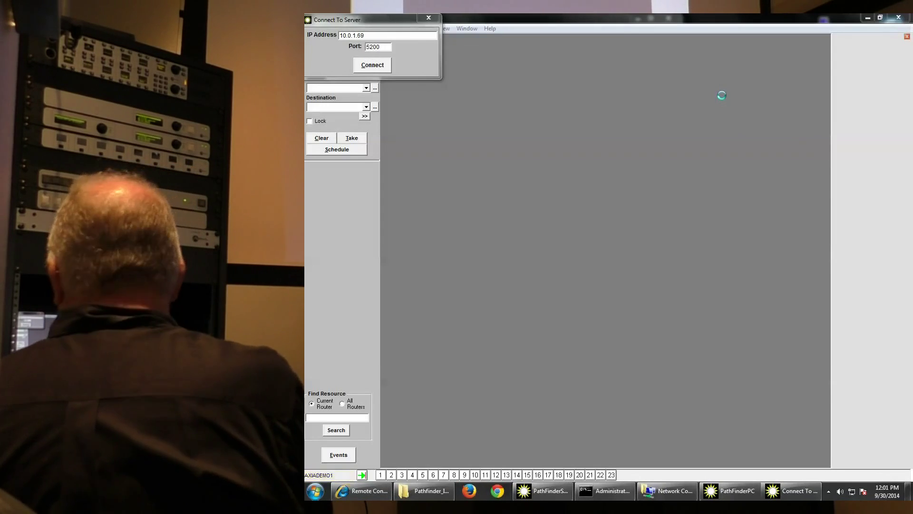
Set the server IP address to 10.0.3.10 and connect the client to it
left_click(374, 35)
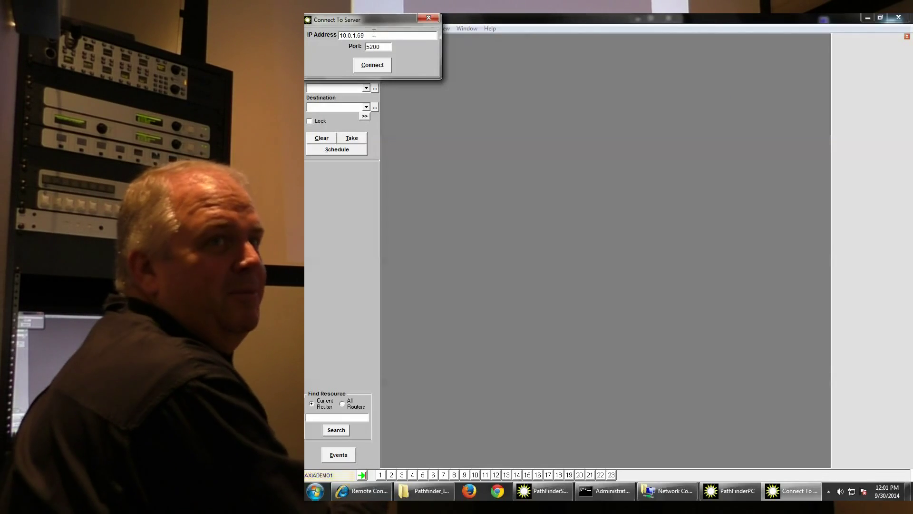
key("BackSpace")
key("BackSpace")
type("10")
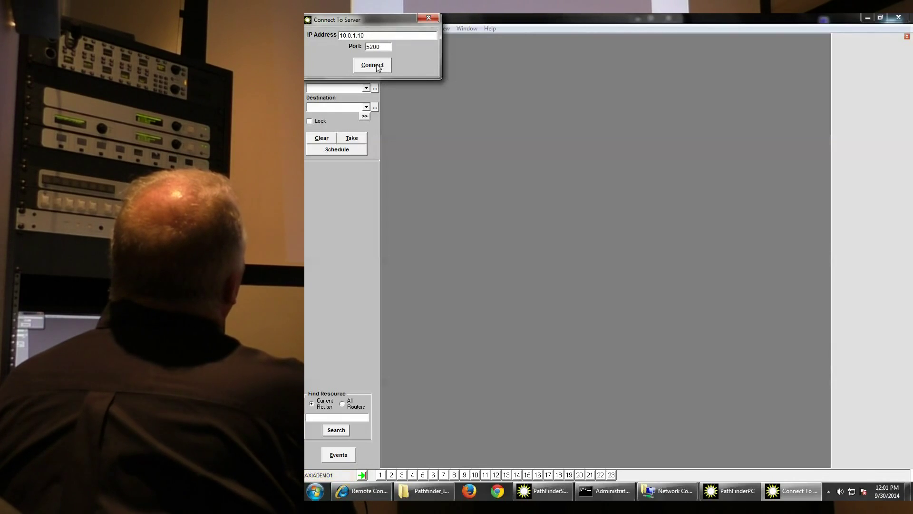
key("BackSpace")
key("BackSpace")
key("BackSpace")
key("BackSpace")
type("3")
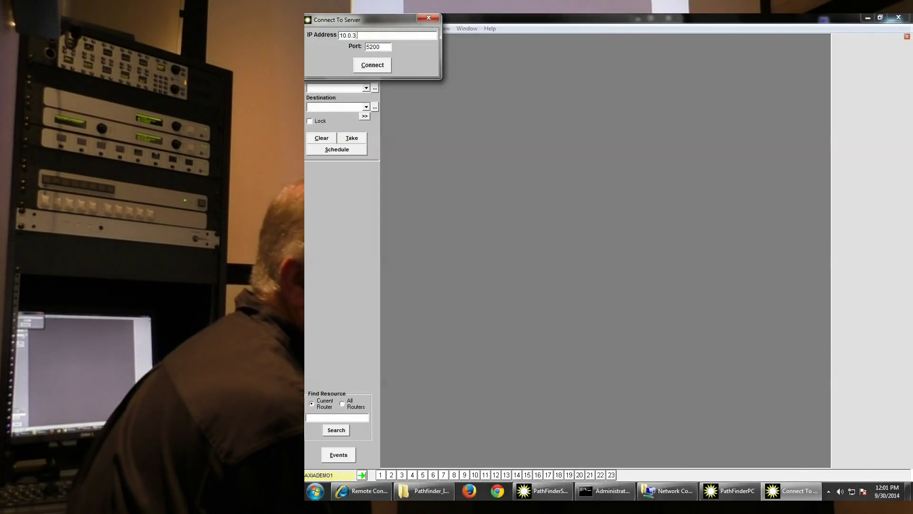
type(".10")
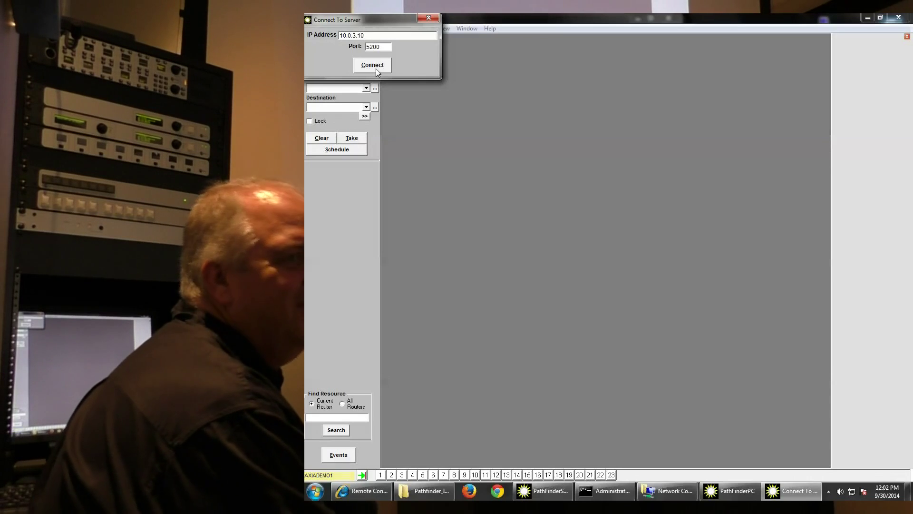
left_click(372, 66)
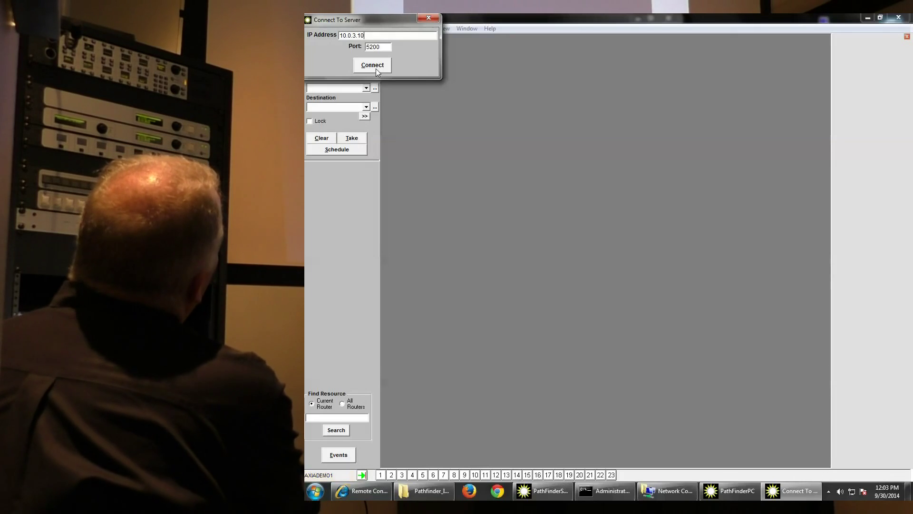
left_click(376, 71)
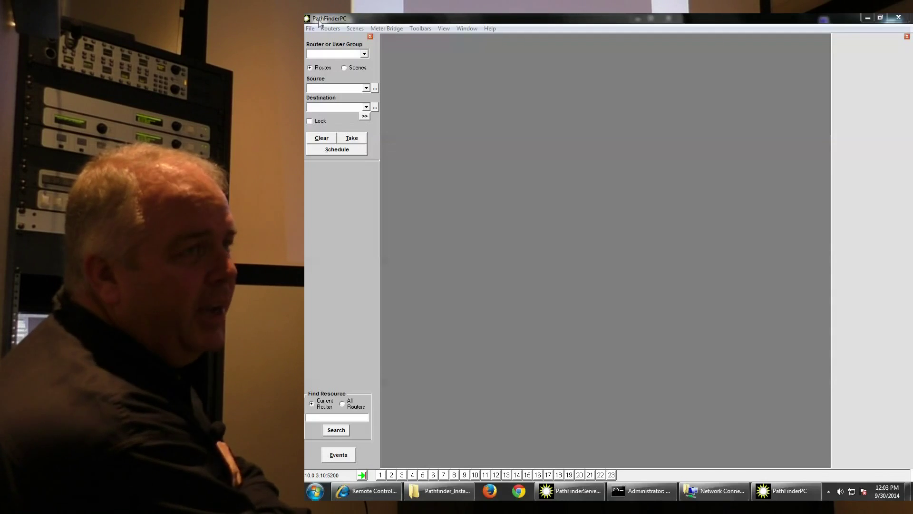
Open the Virt Audio router and enlarge its route list to show the full descriptions
left_click(365, 55)
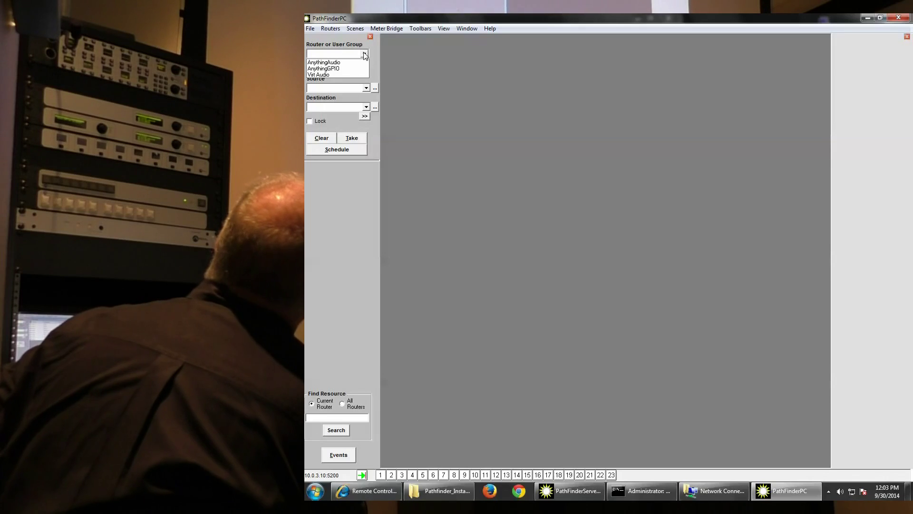
left_click(321, 74)
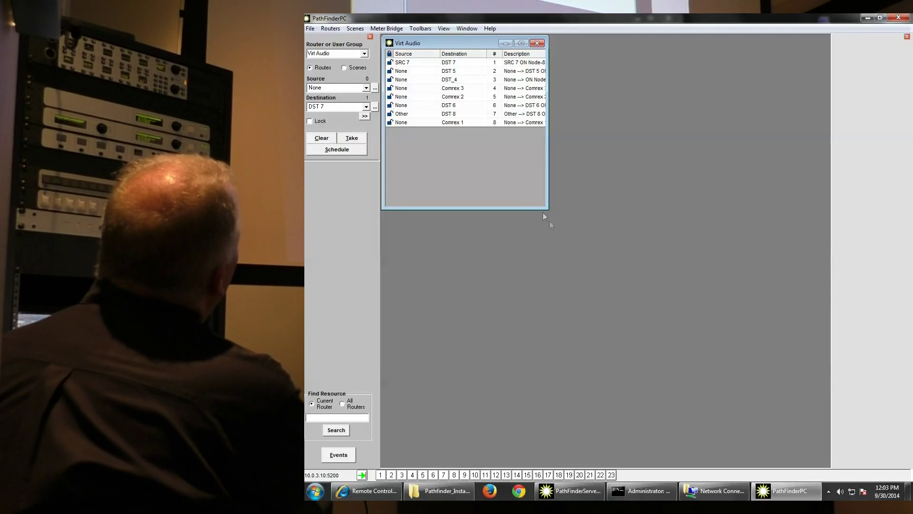
left_click_drag(547, 208, 794, 463)
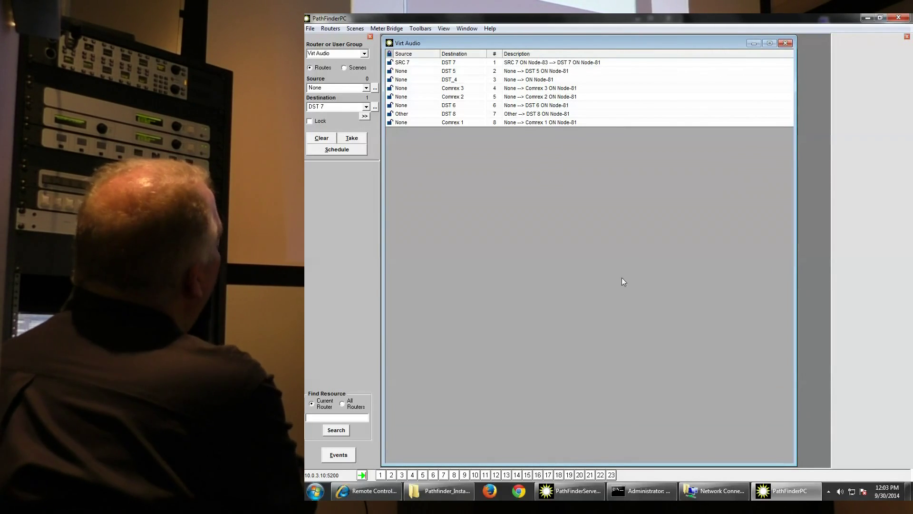
Try to route source SRC 7 to destination Comrex 2 in the Virt Audio router, choosing to execute the route anyway
left_click(367, 89)
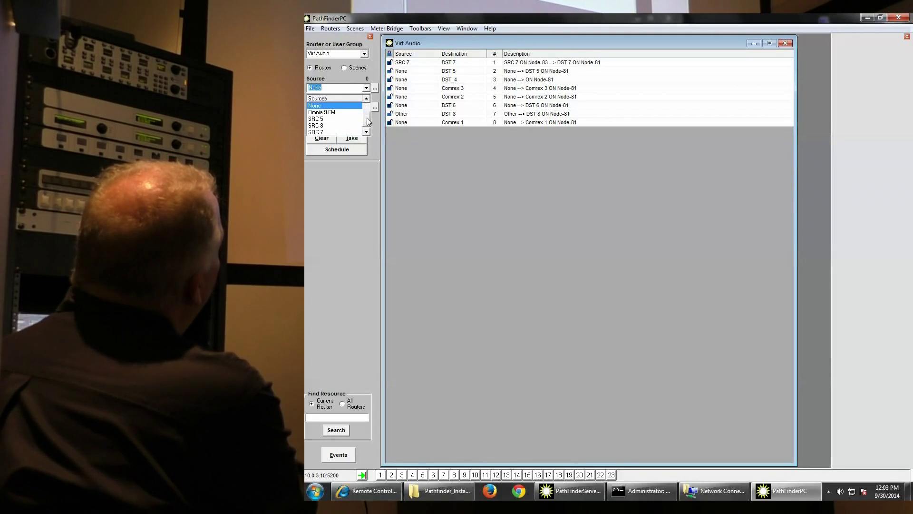
left_click(329, 110)
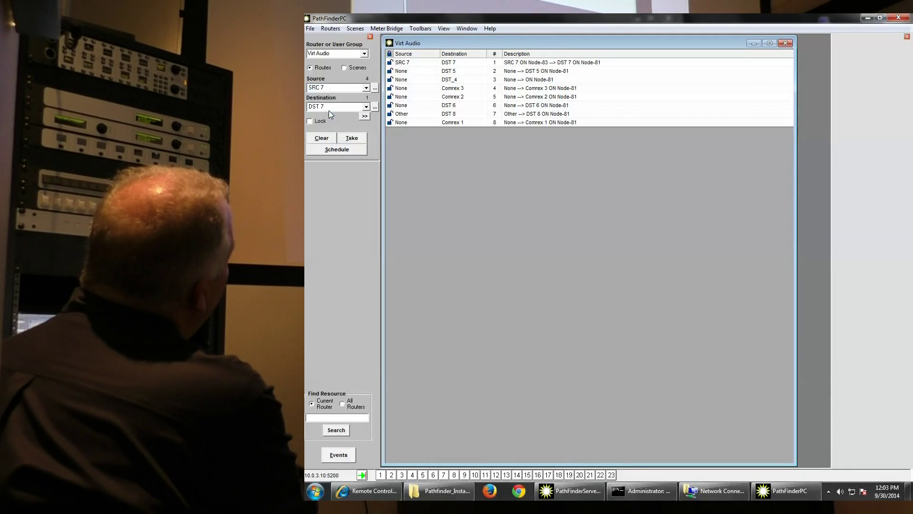
left_click(366, 107)
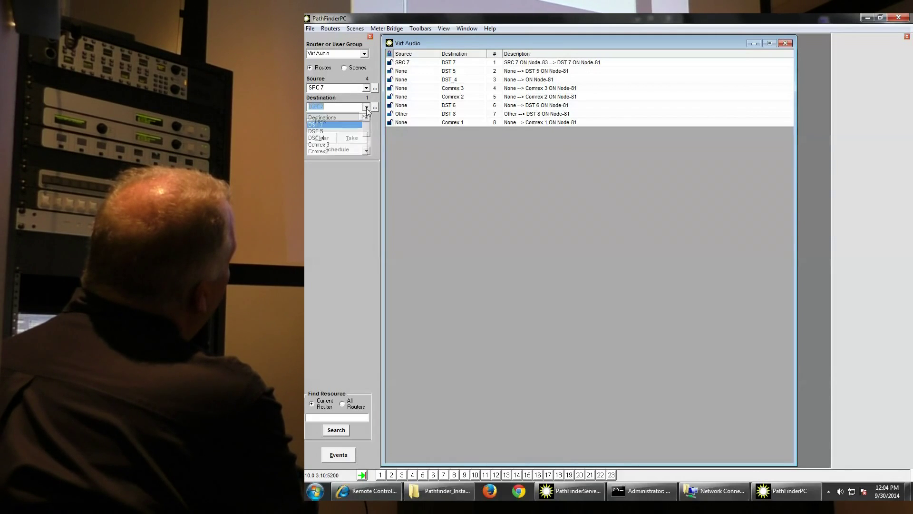
left_click(334, 151)
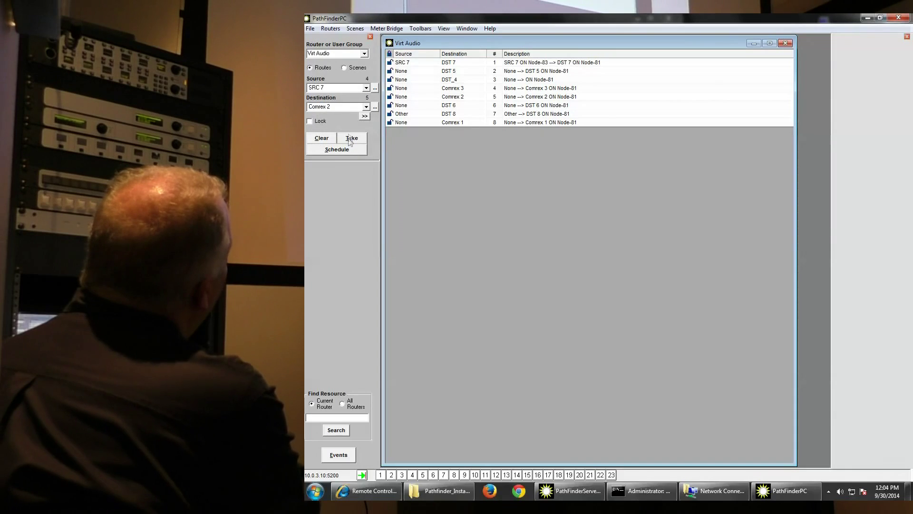
left_click(350, 138)
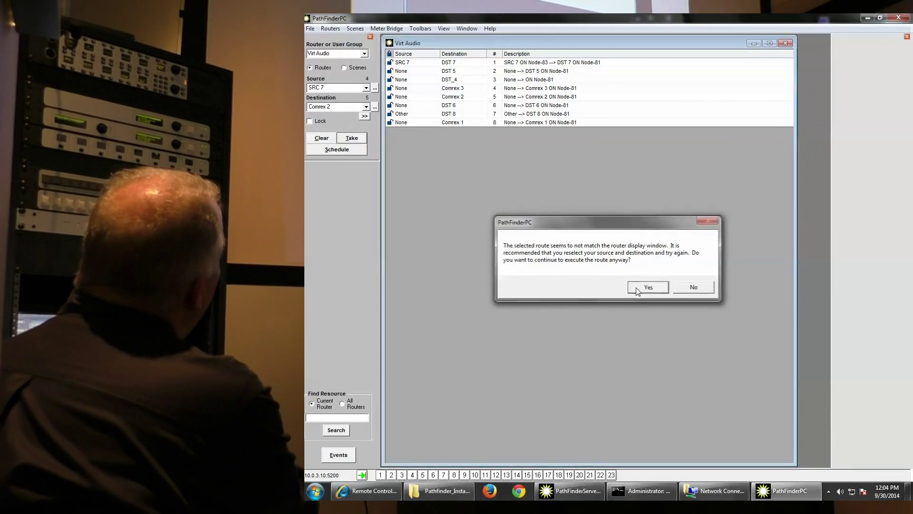
left_click(637, 290)
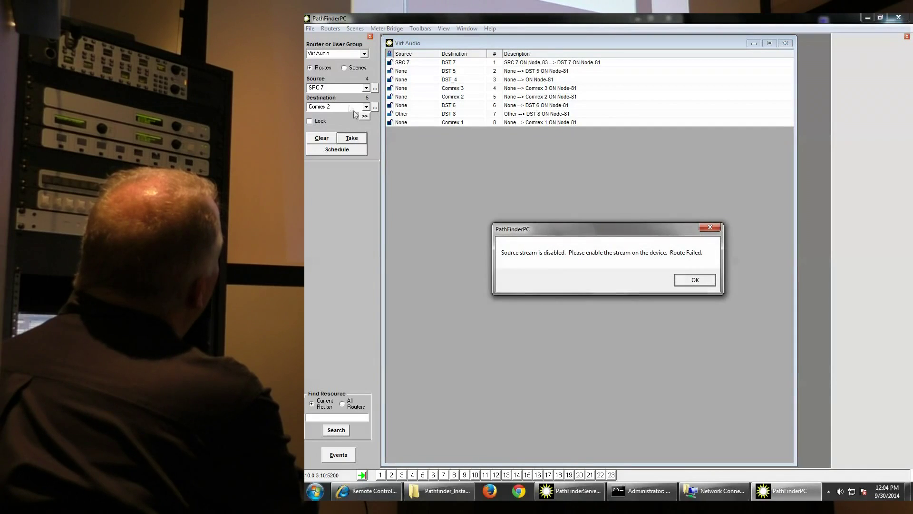
left_click(681, 281)
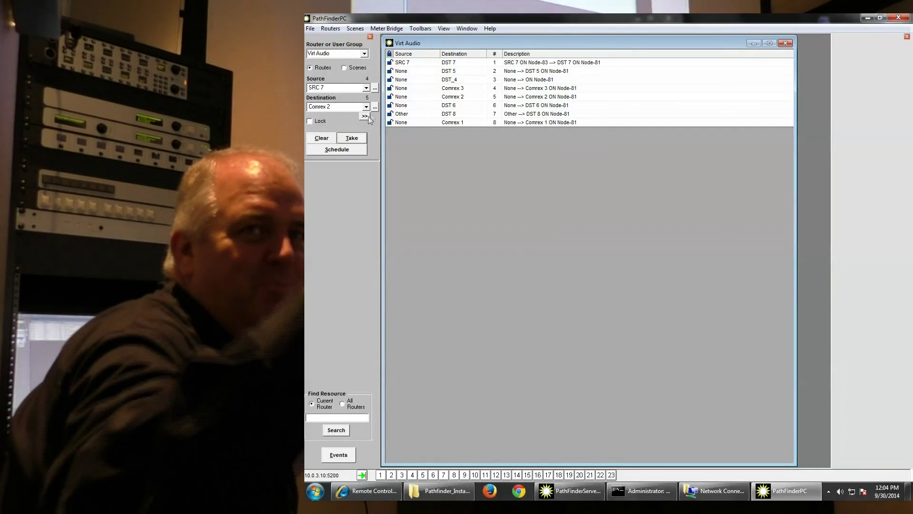
Look through the list of sources available in the Virt Audio router
left_click(366, 88)
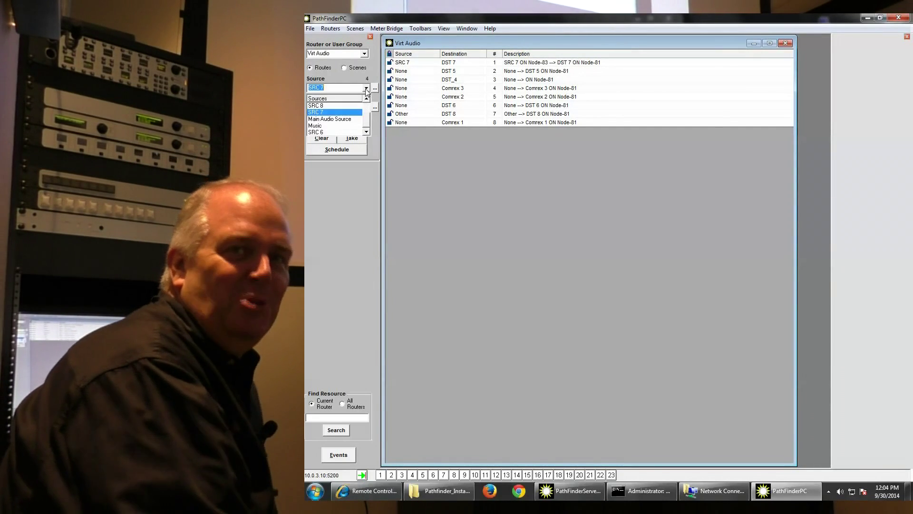
scroll(354, 111, "up", 2)
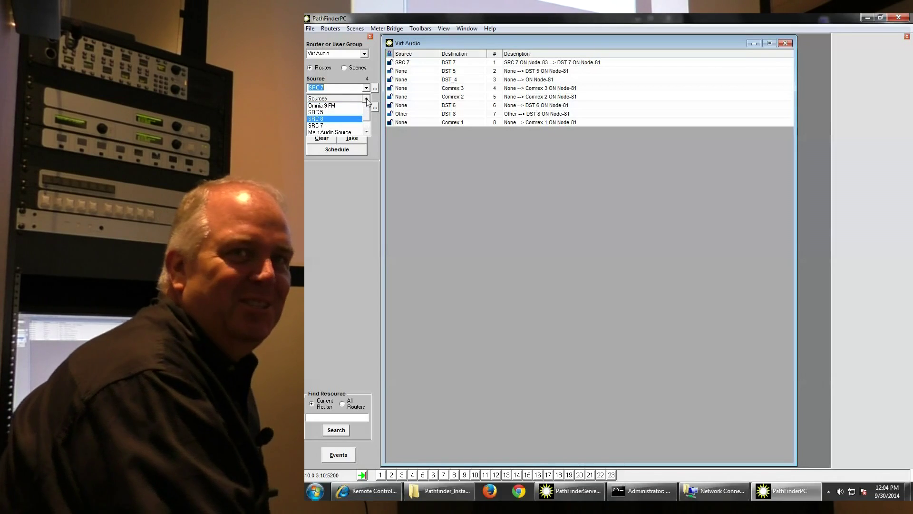
scroll(350, 110, "up", 1)
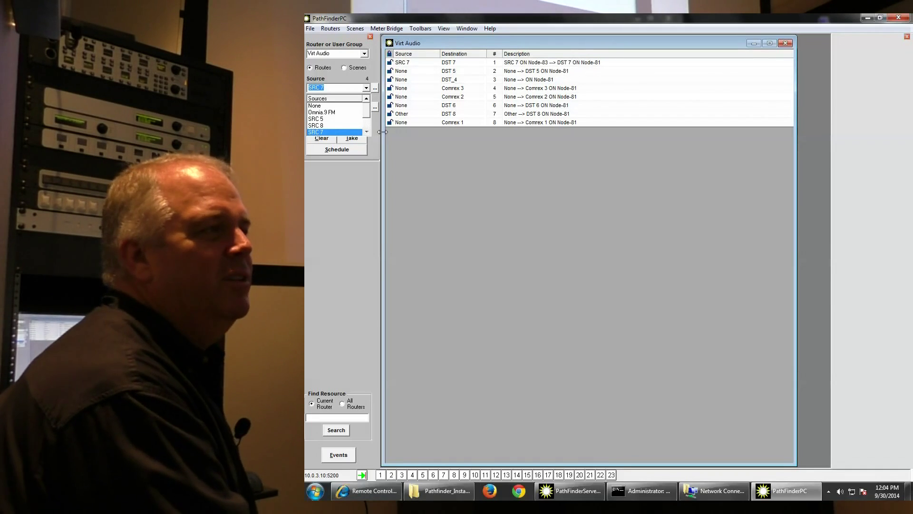
left_click(364, 54)
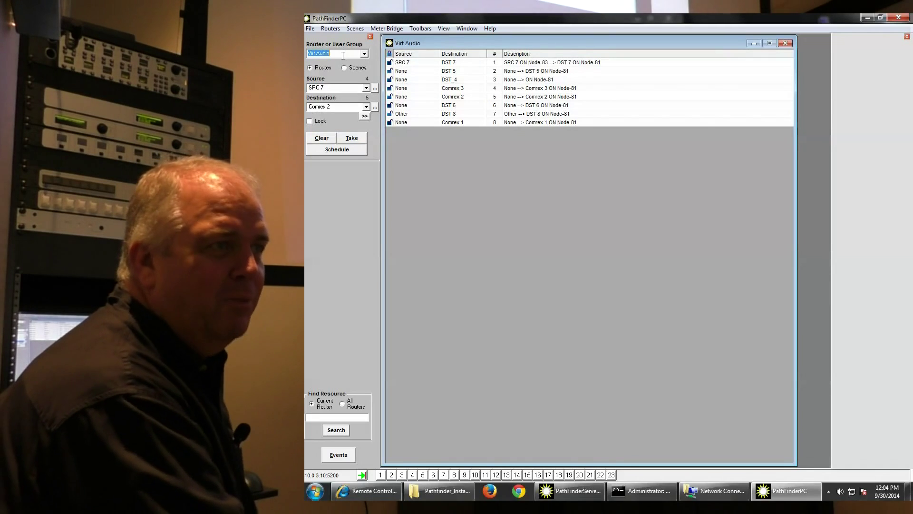
left_click(367, 88)
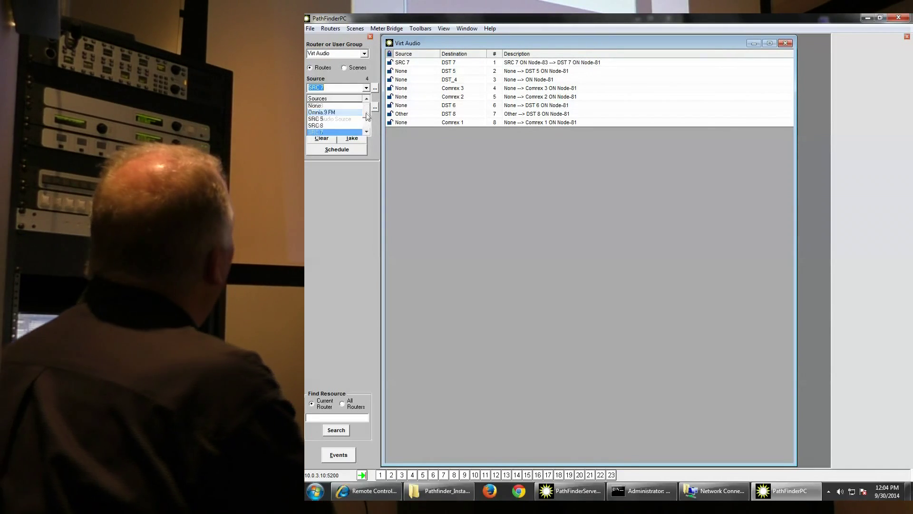
scroll(368, 124, "up", 1)
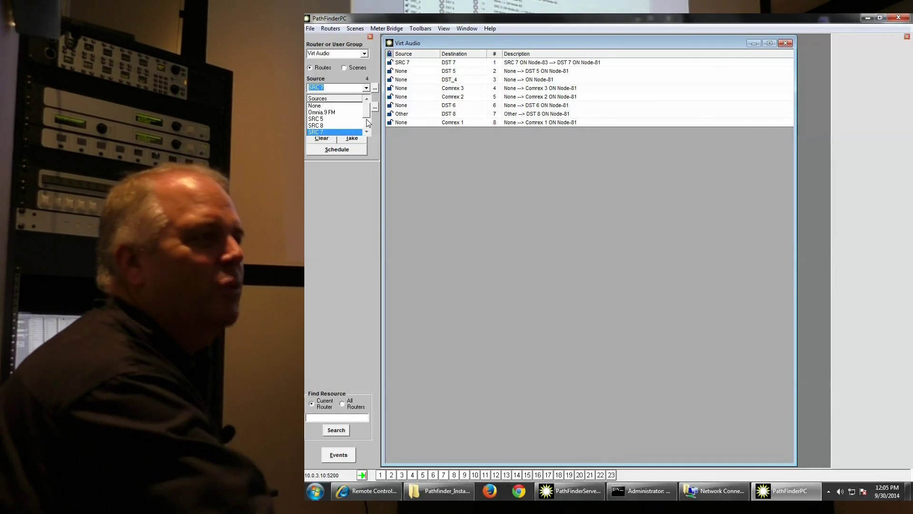
Open the AnythingAudio router and maximize its route list for comparison with Virt Audio
left_click(364, 54)
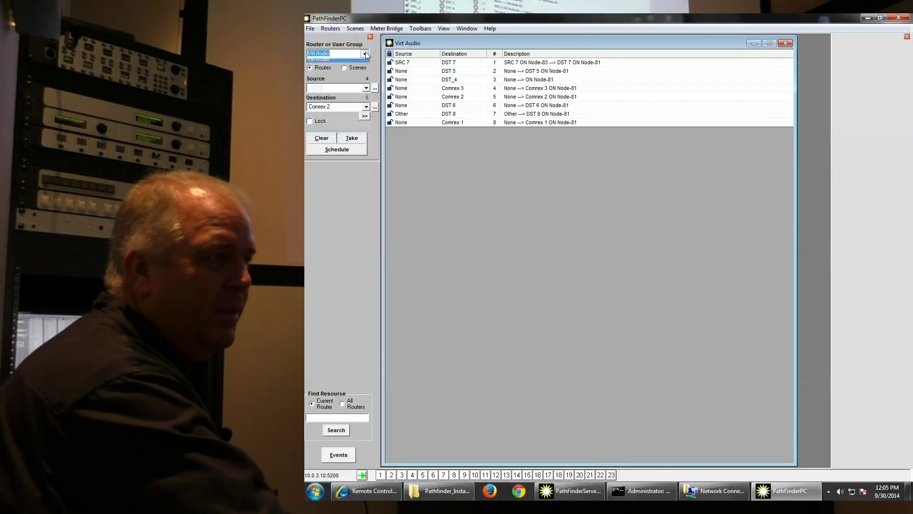
left_click(353, 62)
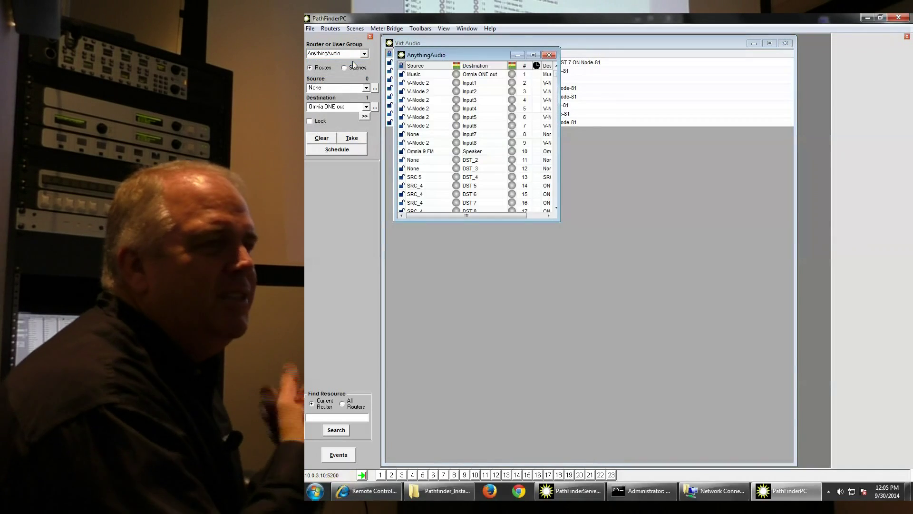
left_click(534, 54)
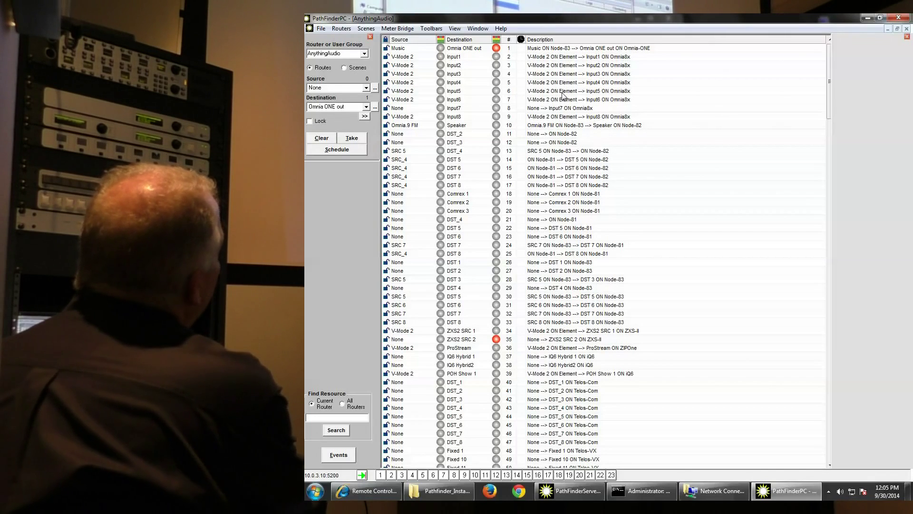
Close the PathFinderPC client and switch to the PathFinderServer window with its router list
left_click(897, 19)
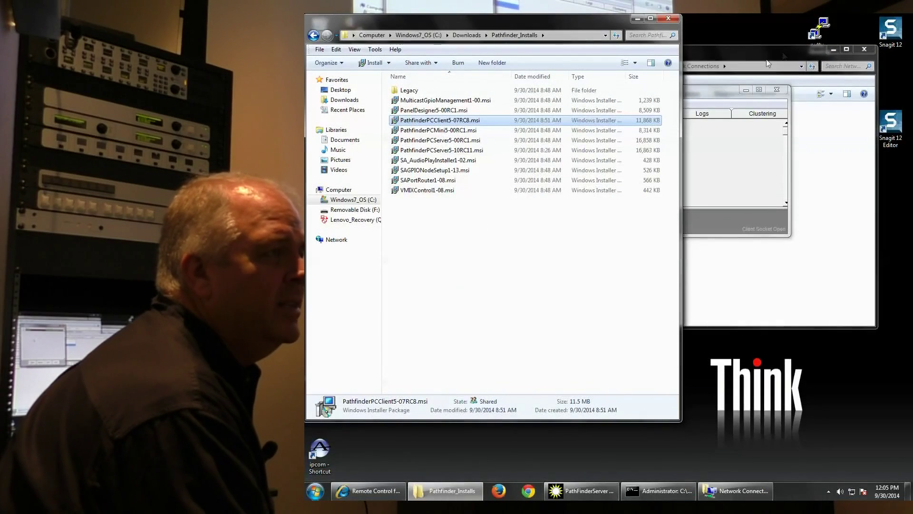
left_click(722, 93)
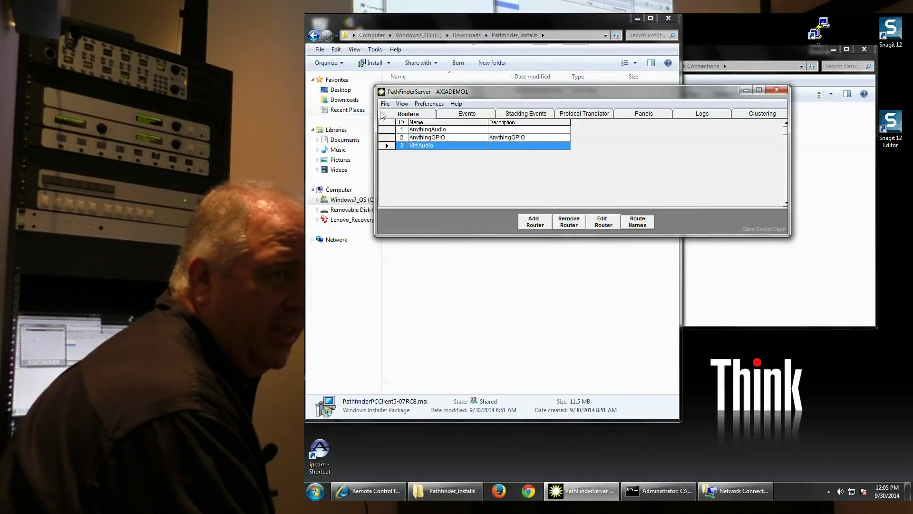
Open the server's user database to view the user accounts, and close the Users window
left_click(385, 103)
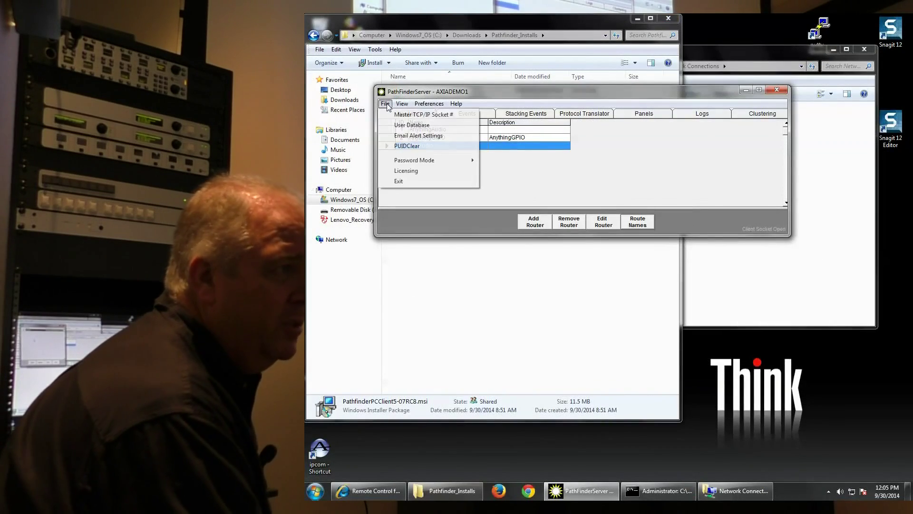
left_click(403, 125)
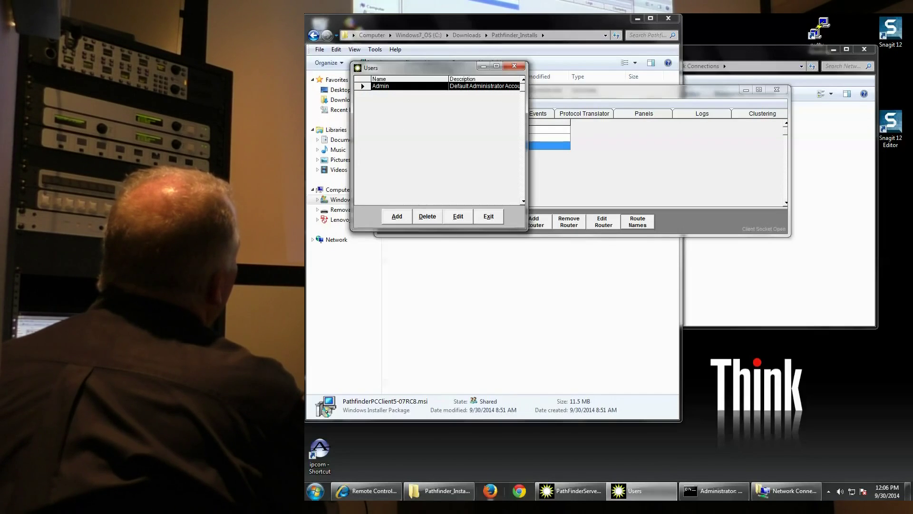
left_click(570, 491)
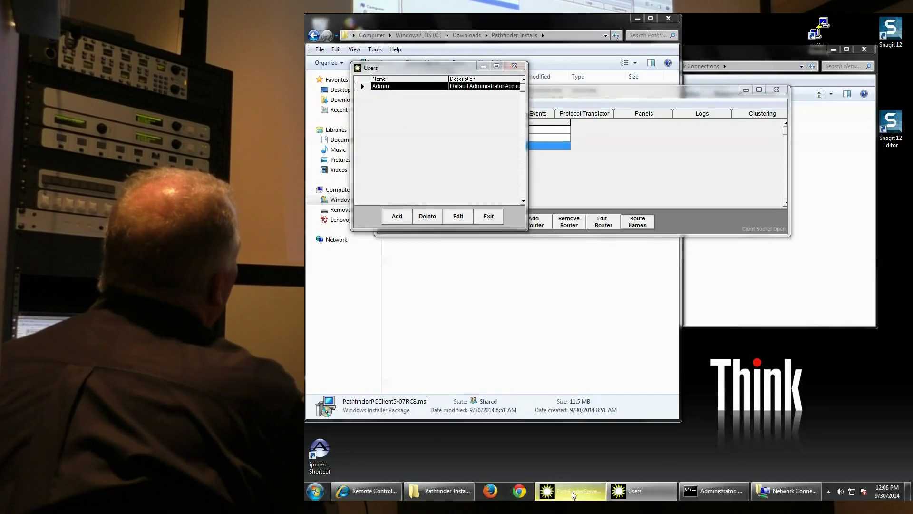
left_click(676, 491)
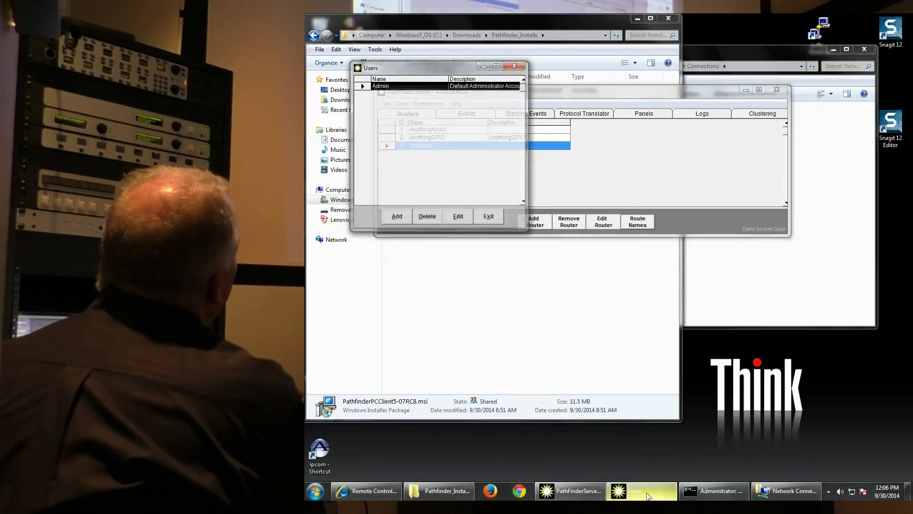
left_click(514, 68)
Launch the PathFinderPC client from the Axia PathfinderPC program group
left_click(312, 491)
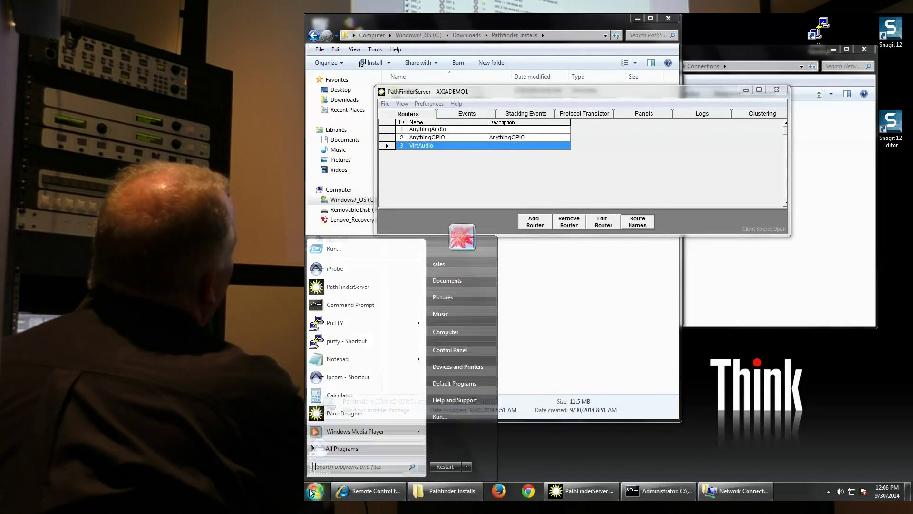
left_click(339, 449)
left_click(341, 372)
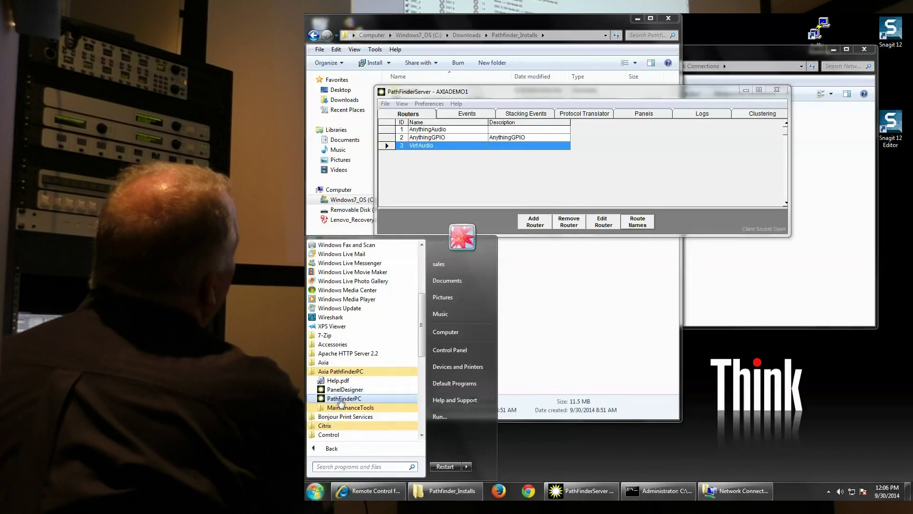
left_click(341, 400)
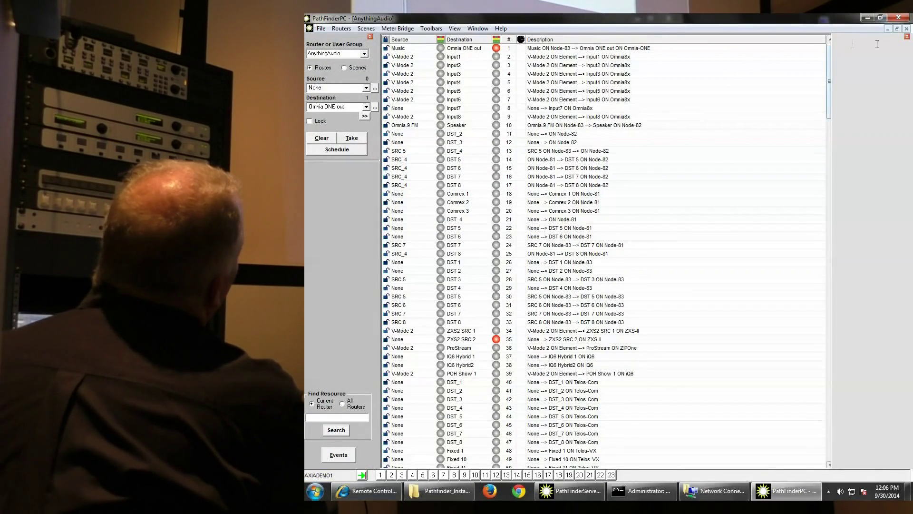
Close the empty panel beside the routes, restore the AnythingAudio route list from maximized size and close it
left_click(907, 38)
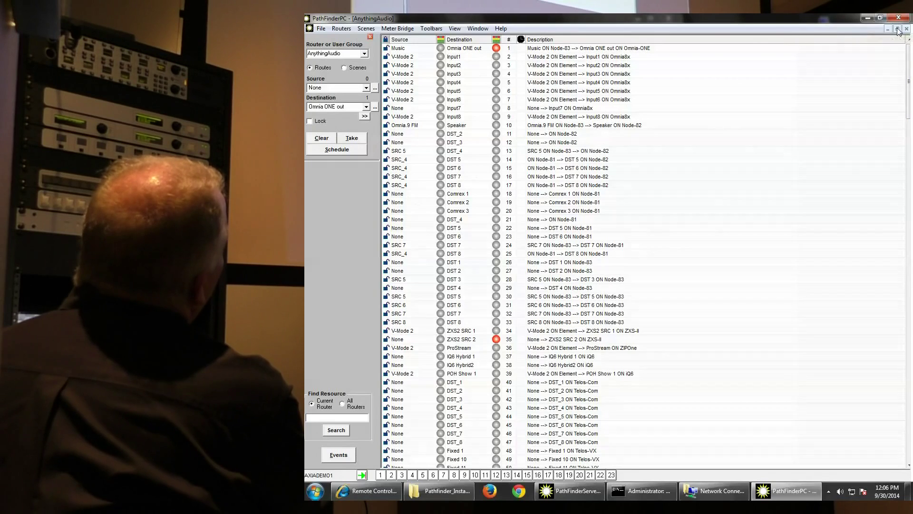
left_click(898, 29)
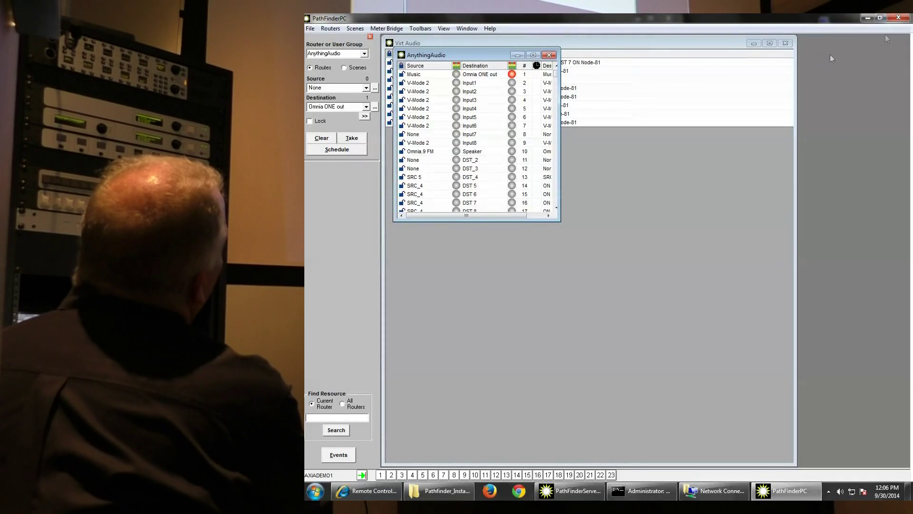
left_click(550, 55)
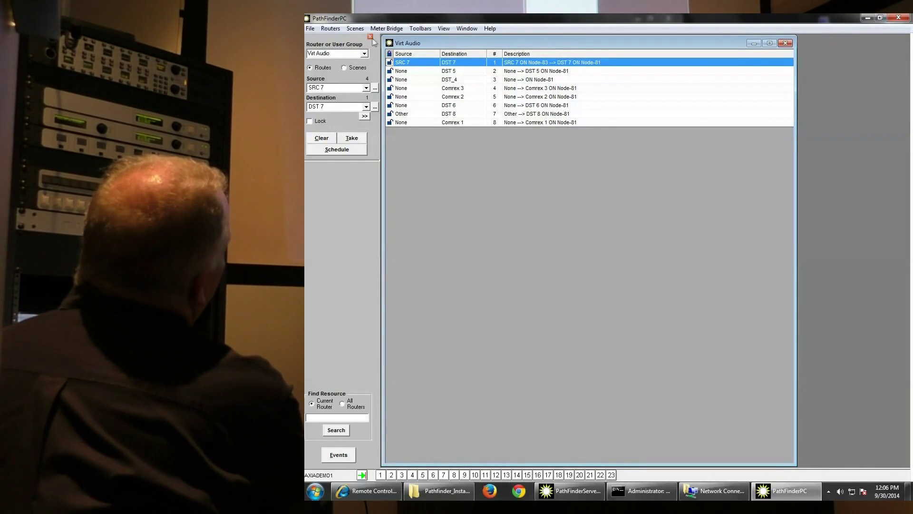
Hide the Route Control toolbar beside the Virt Audio route list
left_click(421, 30)
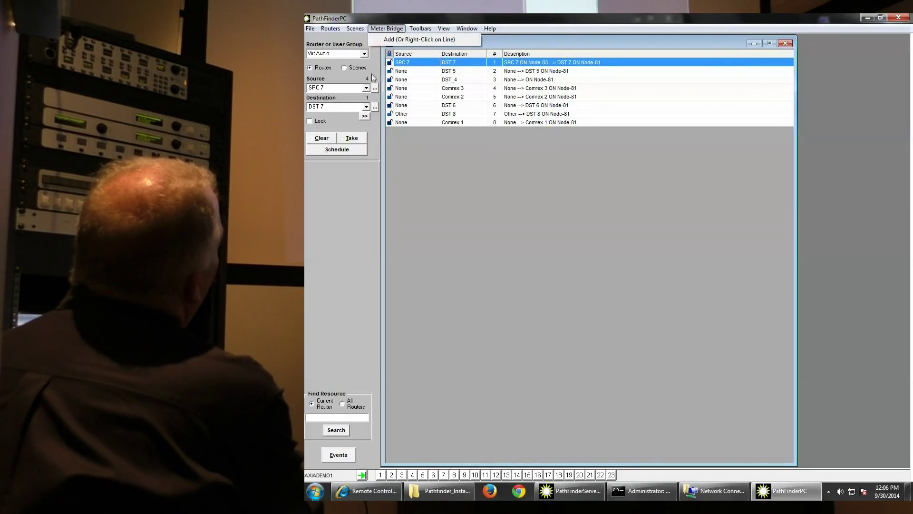
left_click(369, 50)
left_click(370, 37)
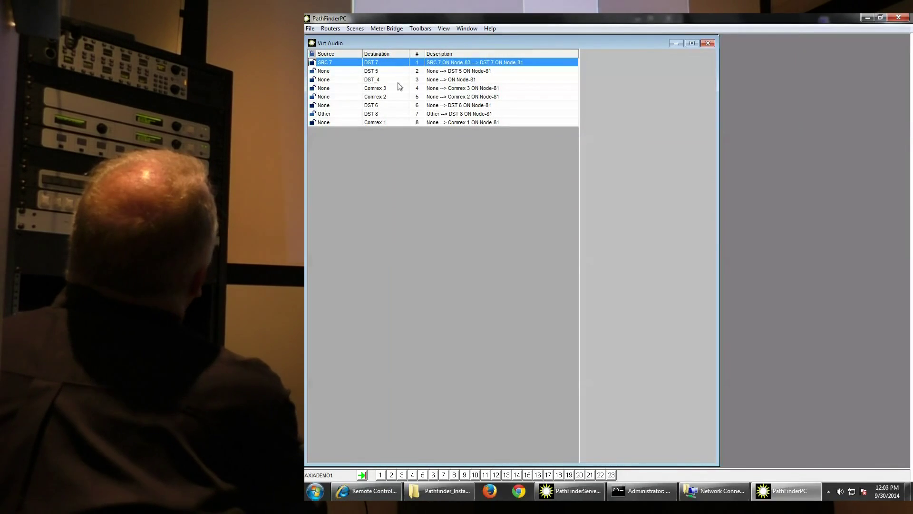
Route Main Audio Source to destination Comrex 2 in the Virt Audio router
left_click(357, 72)
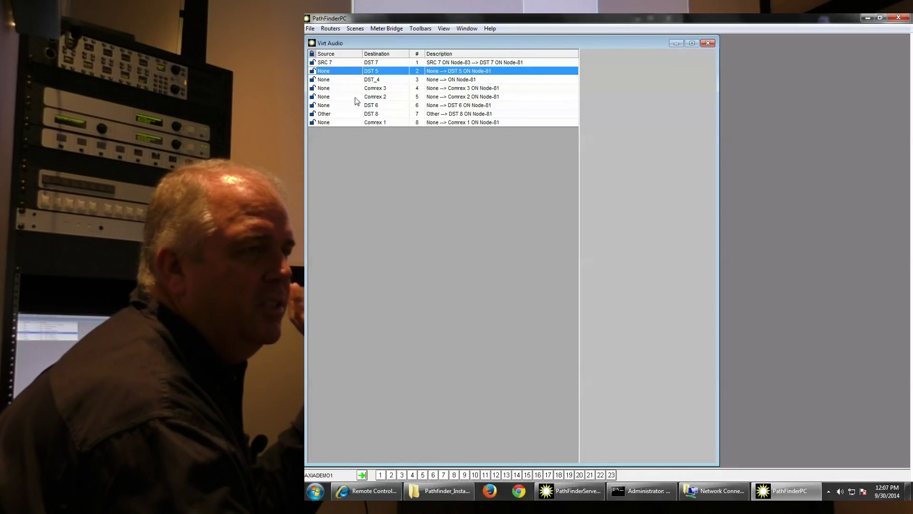
left_click(356, 98)
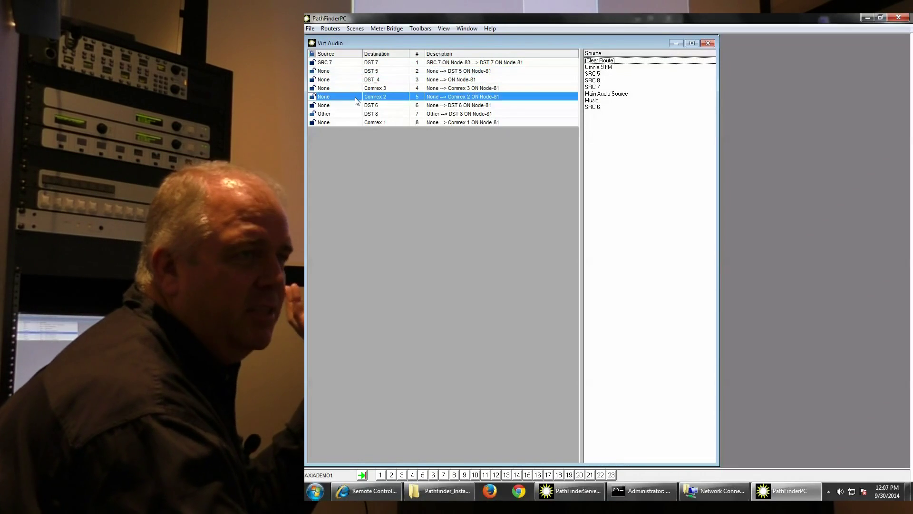
left_click(593, 93)
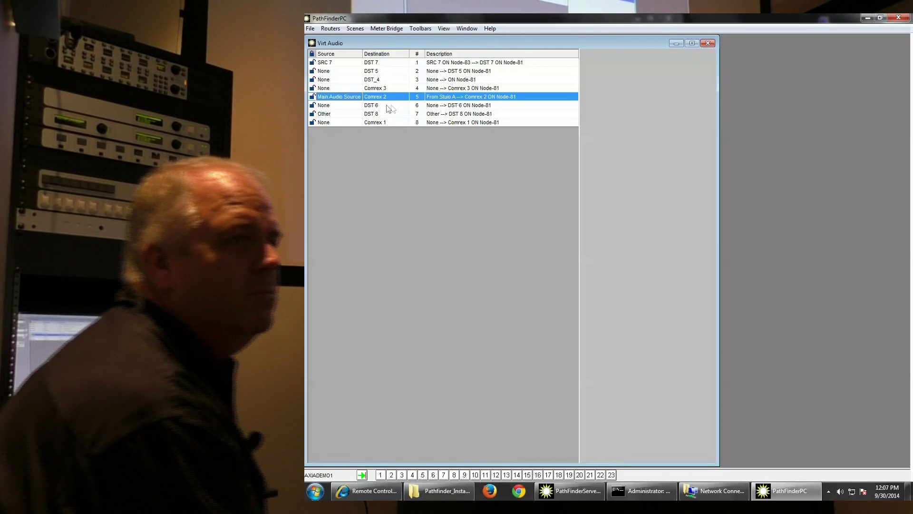
Select the DST 6 destination in Virt Audio and show the Route Control toolbar
left_click(359, 105)
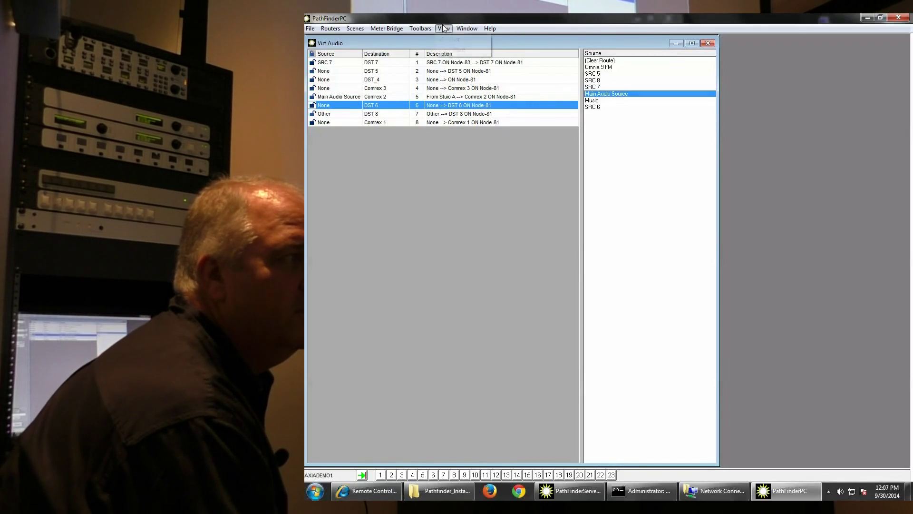
mouse_move(420, 28)
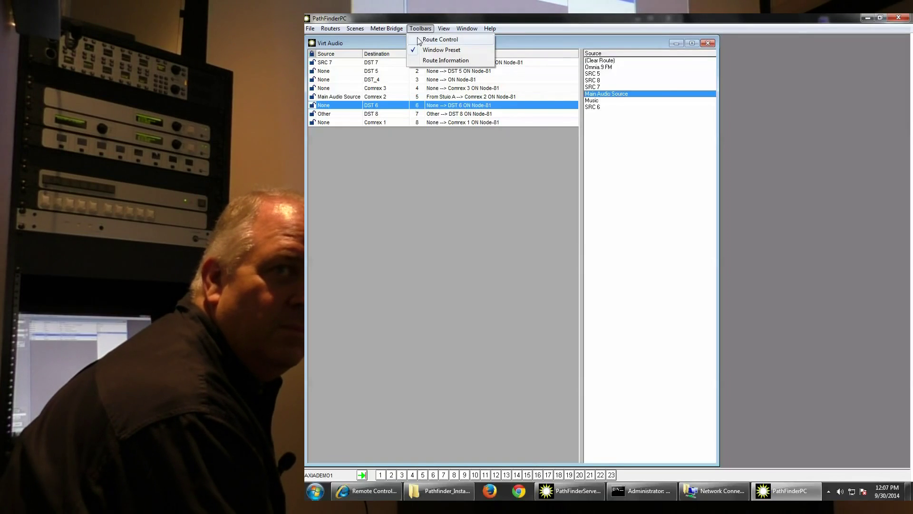
left_click(440, 40)
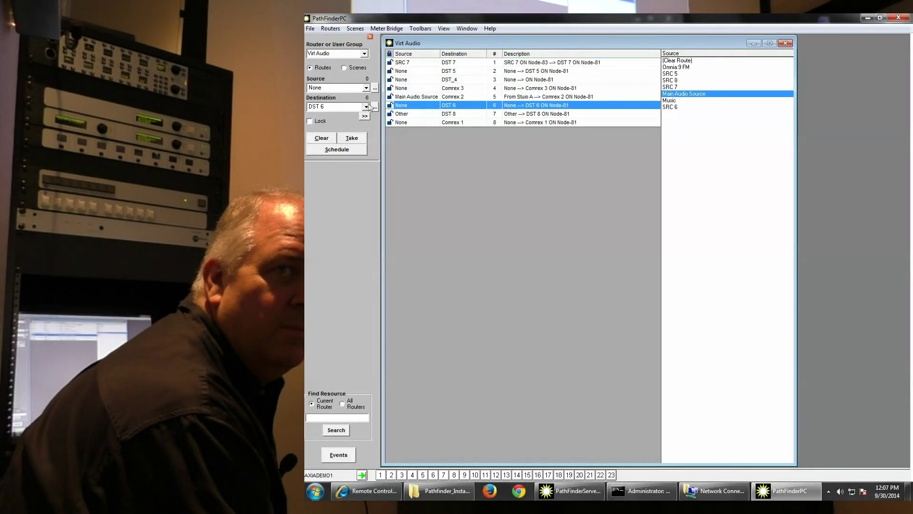